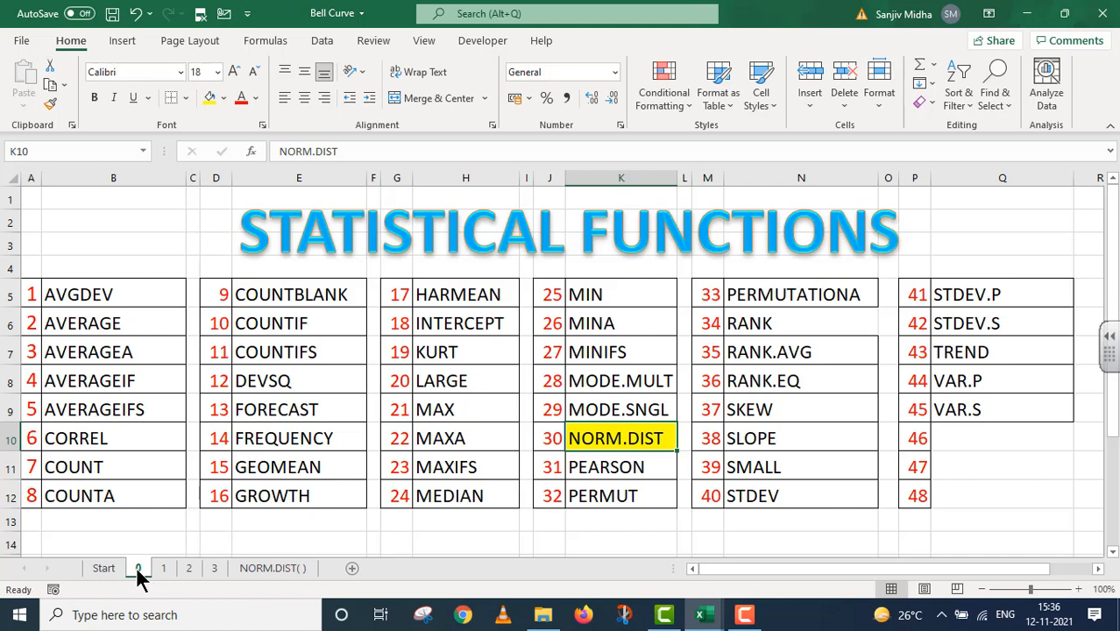
# On the NORM.DIST( ) sheet, number the S.No. column from 1 to 50 in cells A5:A54
pyautogui.click(163, 568)
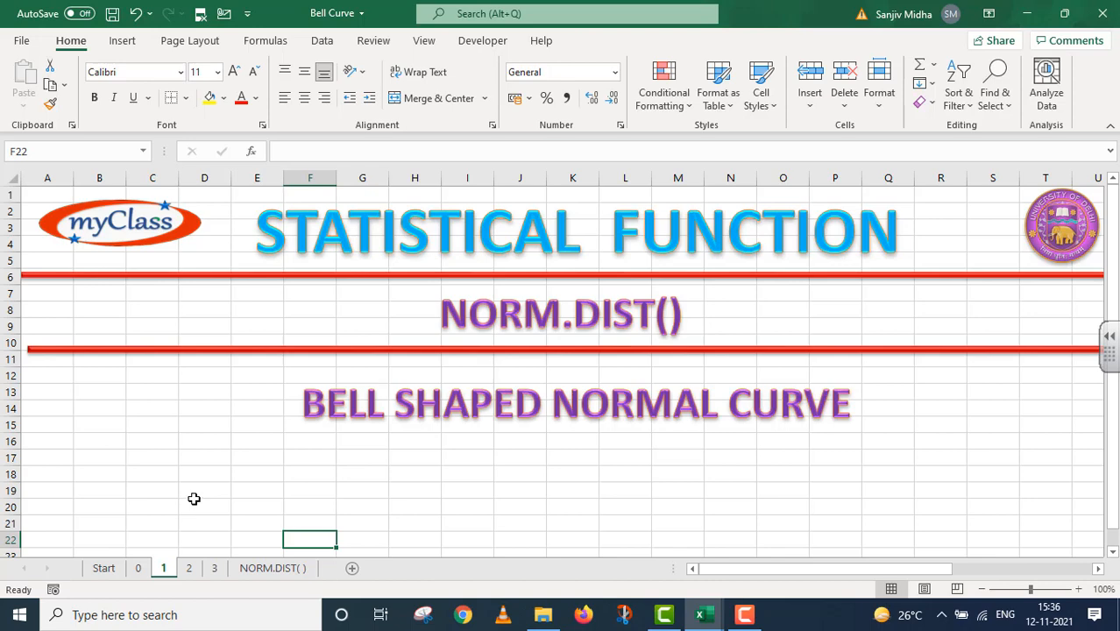
pyautogui.click(254, 568)
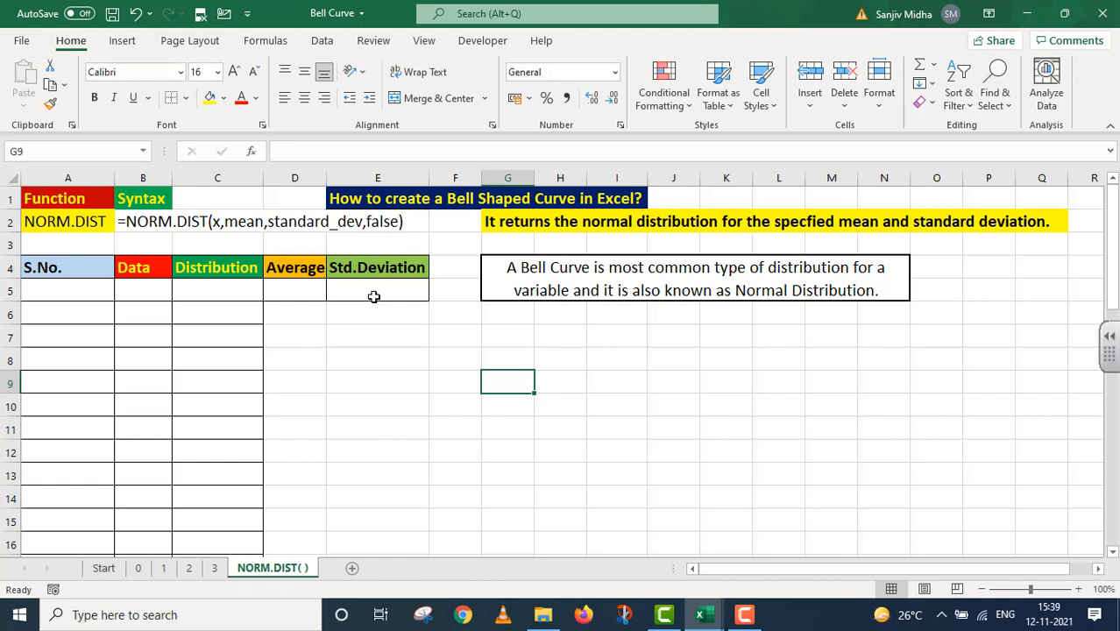
pyautogui.click(90, 288)
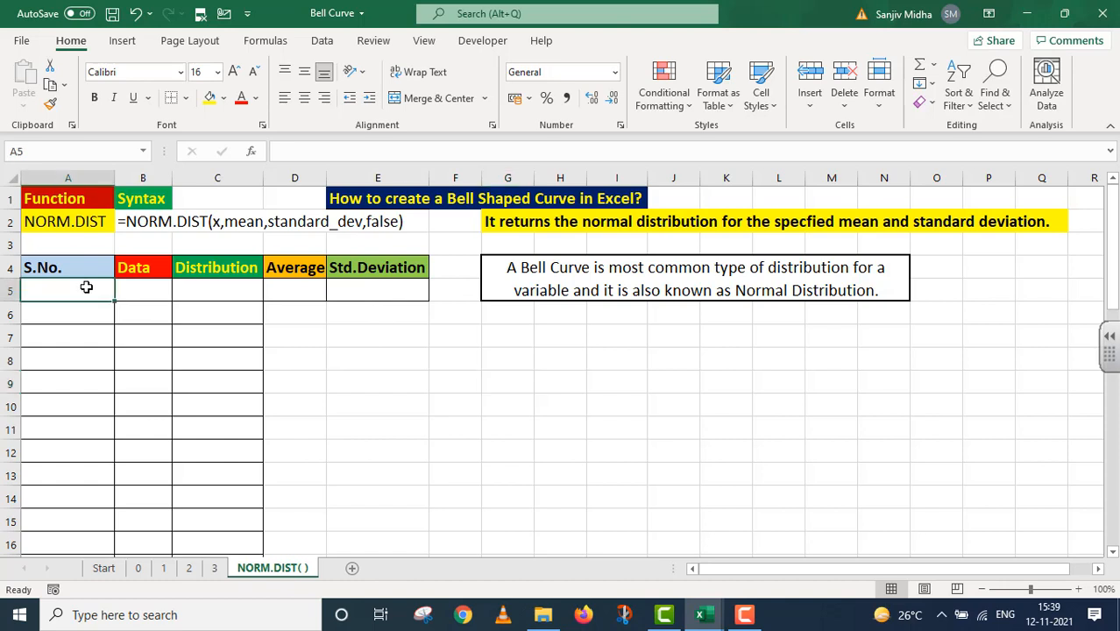
pyautogui.write('1')
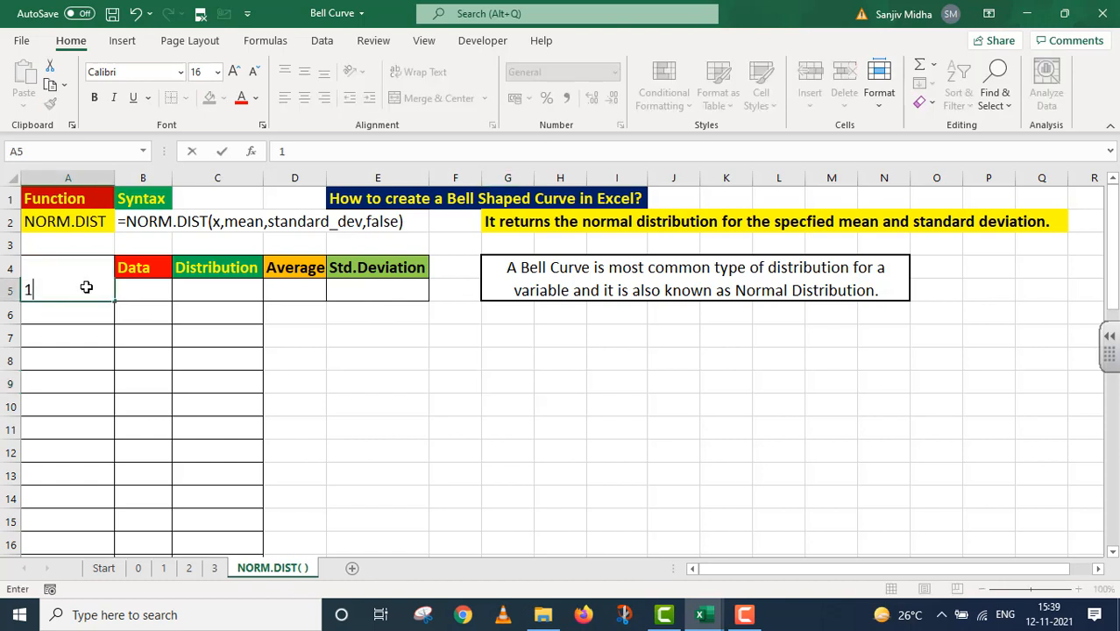
pyautogui.click(66, 311)
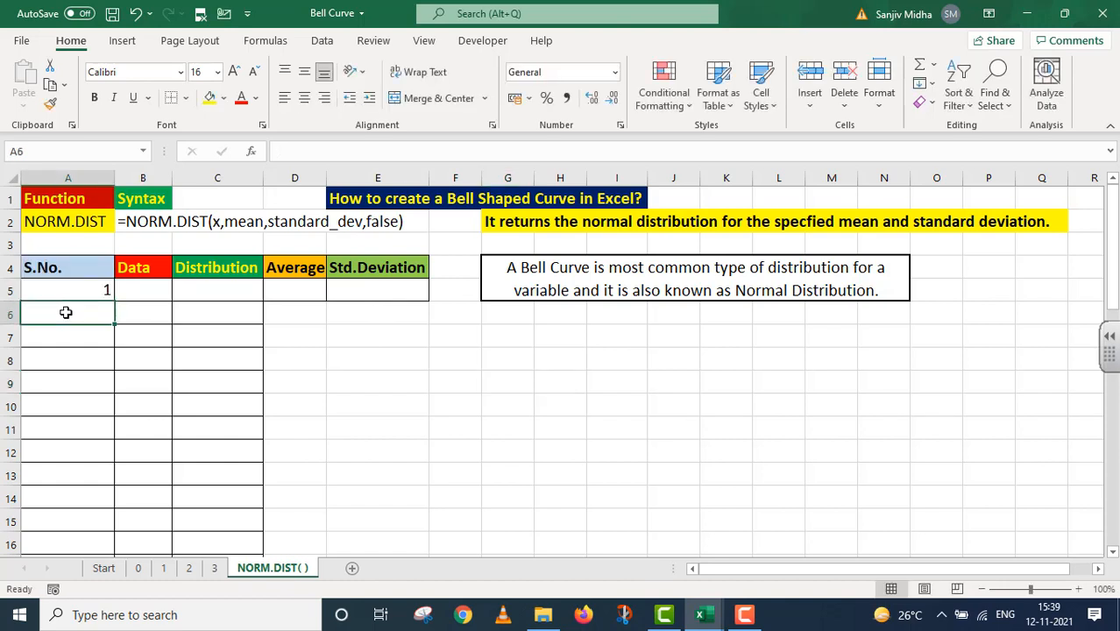
pyautogui.write('2')
pyautogui.moveTo(65, 296); pyautogui.dragTo(118, 528)
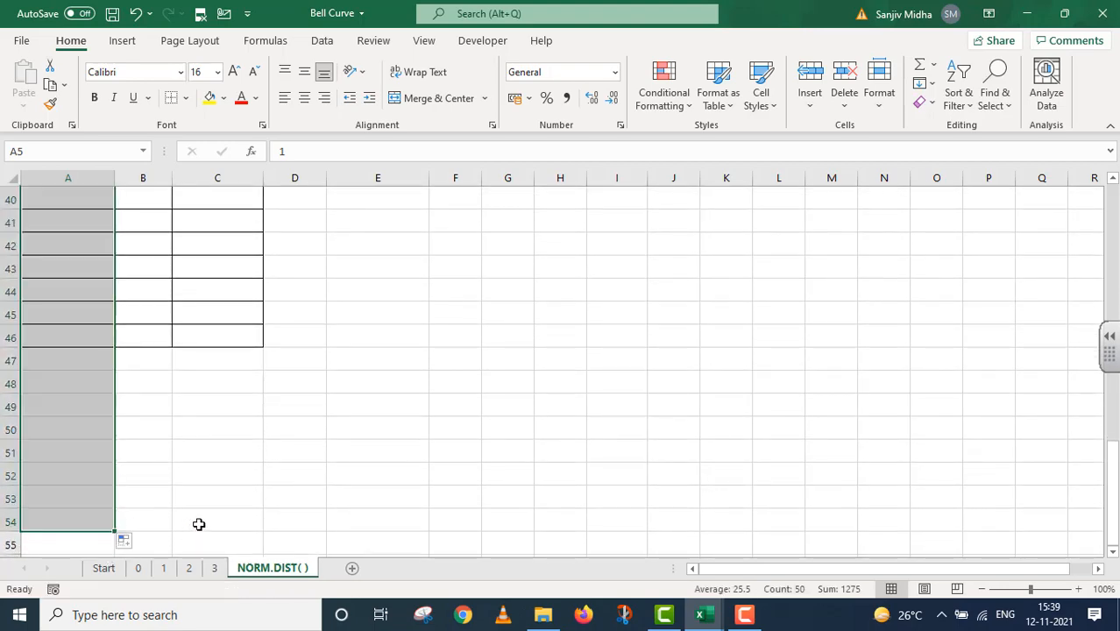
pyautogui.scroll(5, 199, 491)
pyautogui.scroll(8, 200, 488)
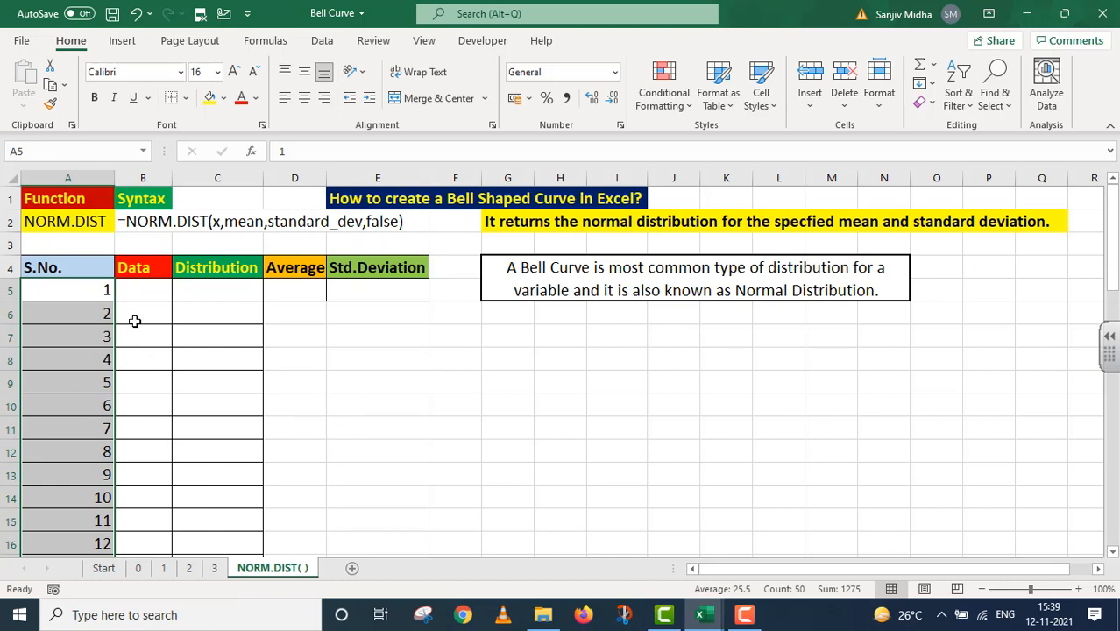
# Fill the Data column in B5:B54 with even numbers, starting with 2 and 4 and extending the series to row 54
pyautogui.click(152, 283)
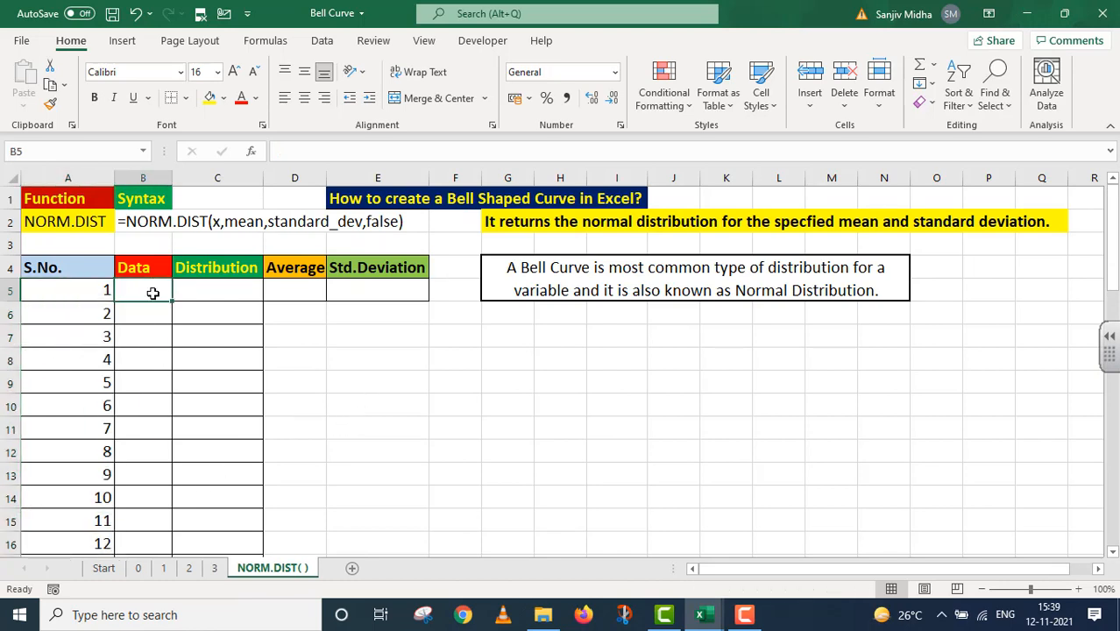
pyautogui.write('2')
pyautogui.press('Return')
pyautogui.write('4')
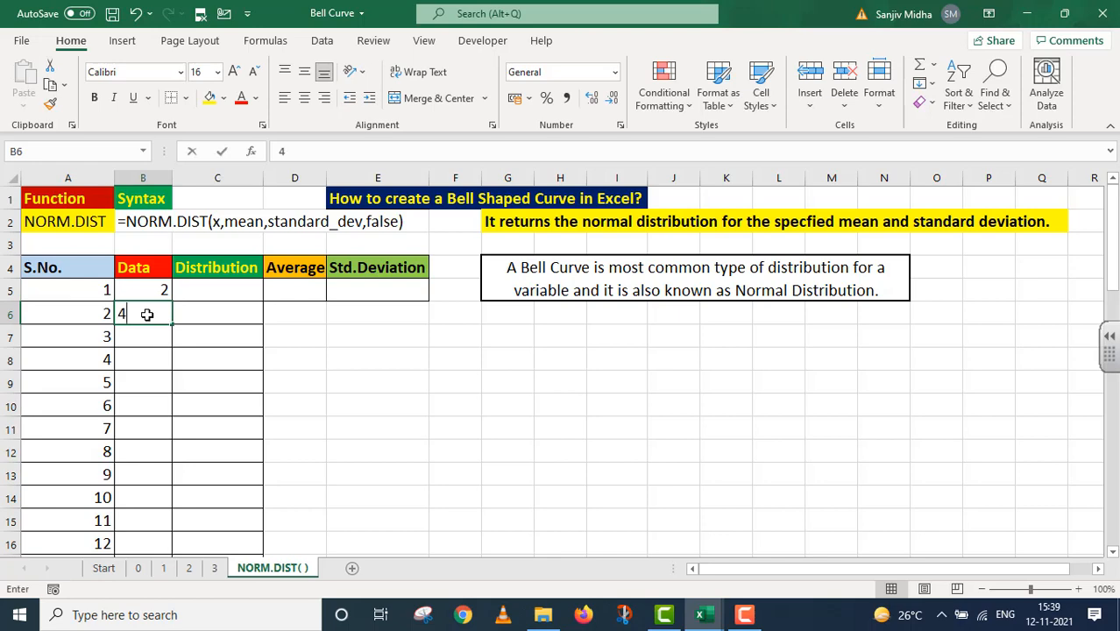
pyautogui.press('Return')
pyautogui.moveTo(152, 294); pyautogui.dragTo(162, 530)
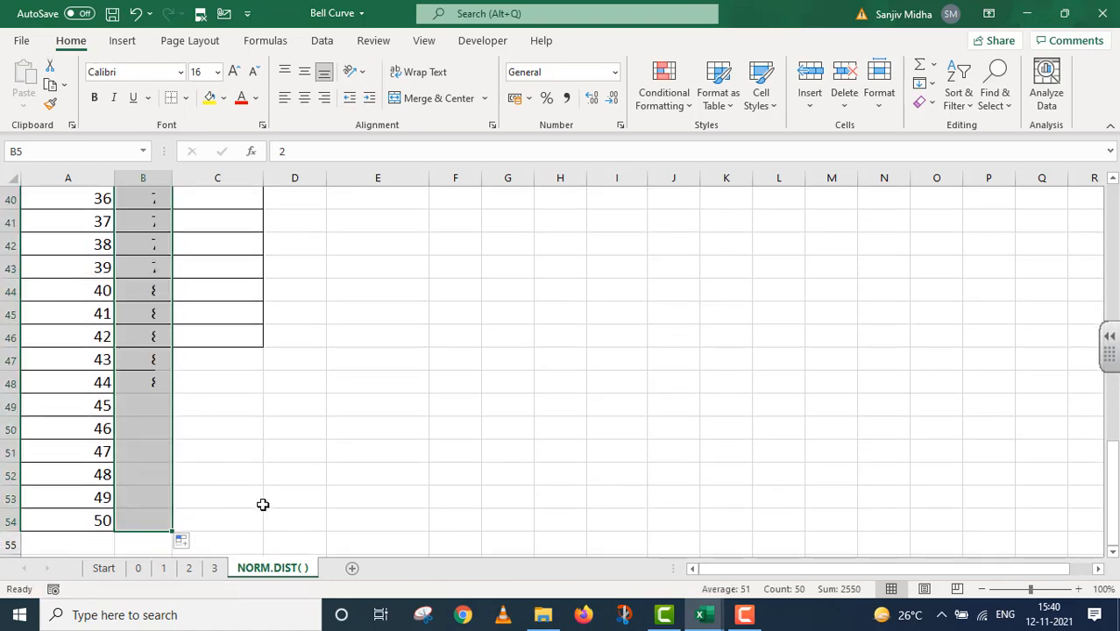
pyautogui.scroll(3, 263, 500)
pyautogui.scroll(10, 263, 500)
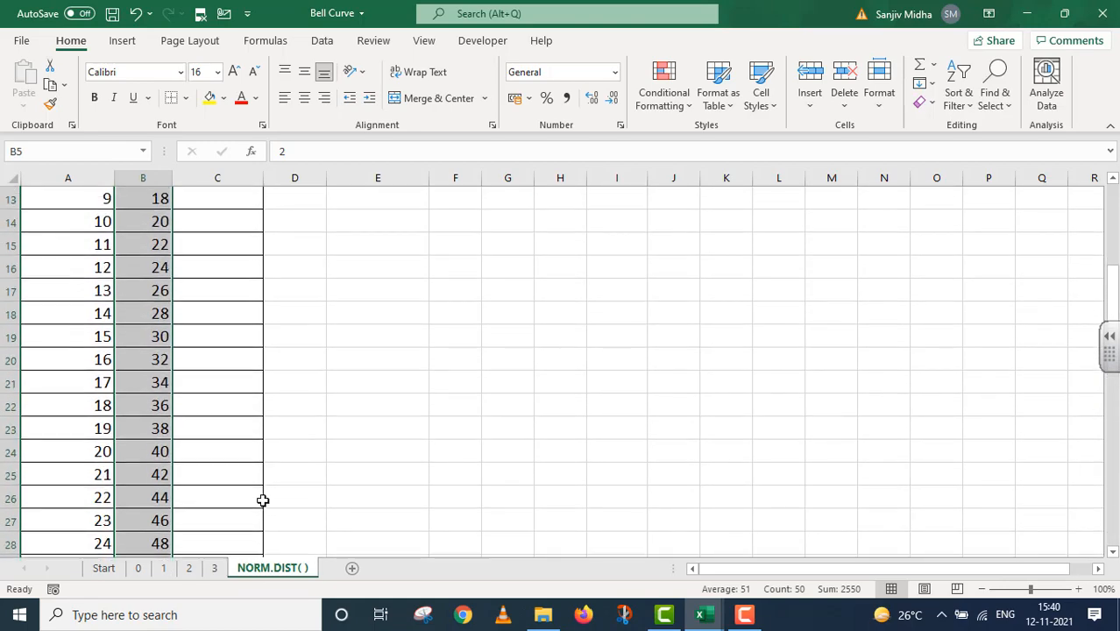
# Calculate the average of the data in D5 with the formula =AVERAGE(B5:B54)
pyautogui.click(297, 288)
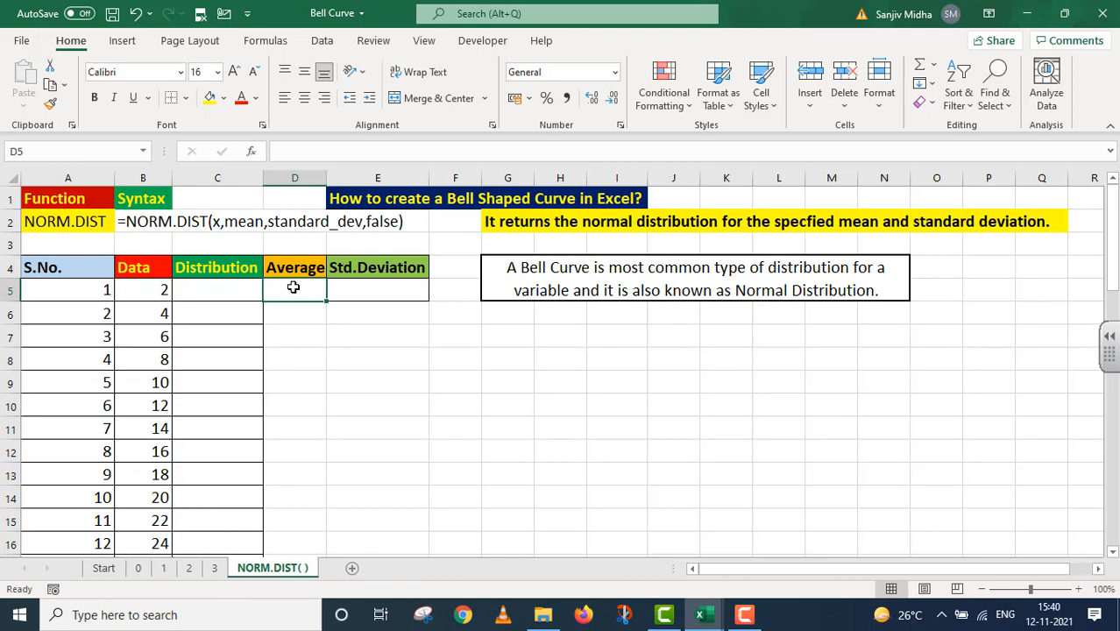
pyautogui.write('=A')
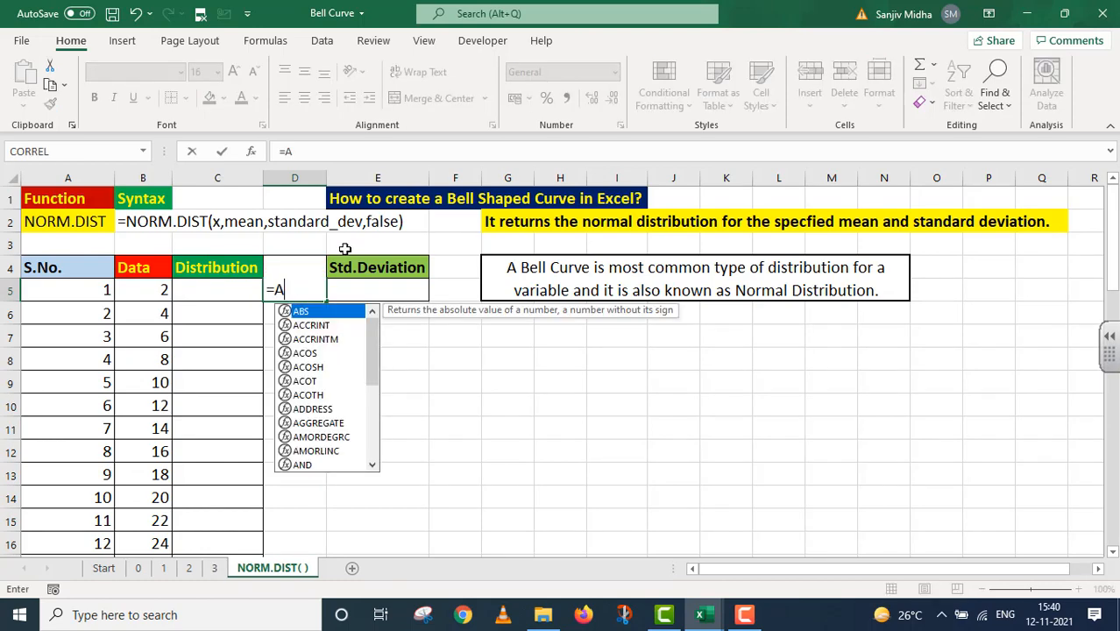
pyautogui.write('verage')
pyautogui.press('Tab')
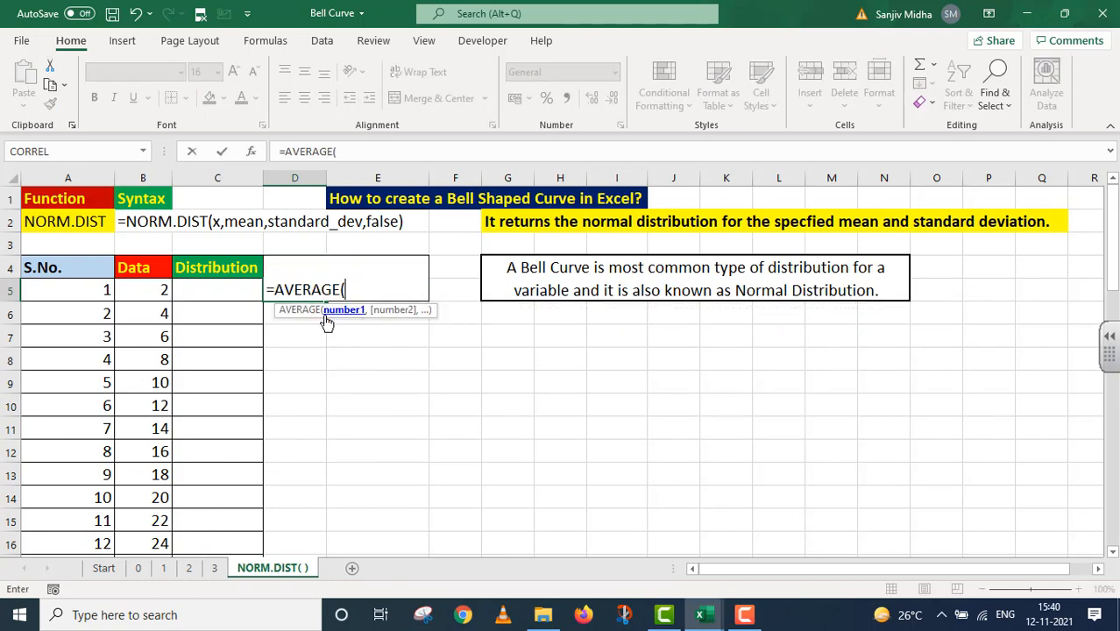
pyautogui.moveTo(150, 289); pyautogui.dragTo(155, 522)
pyautogui.scroll(13, 307, 467)
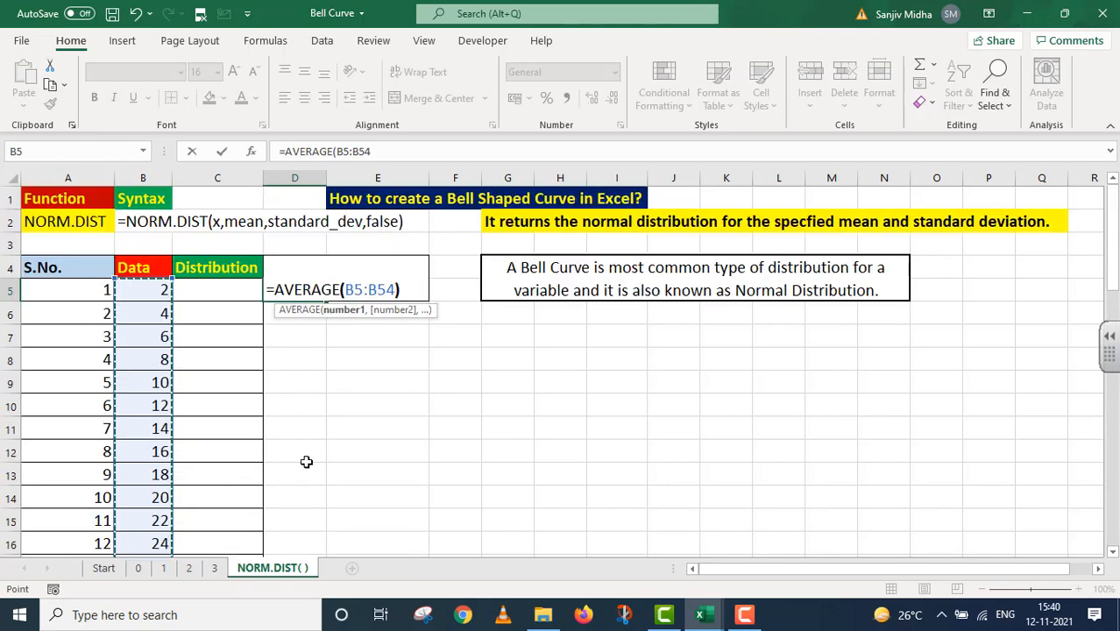
pyautogui.write(')')
pyautogui.press('Return')
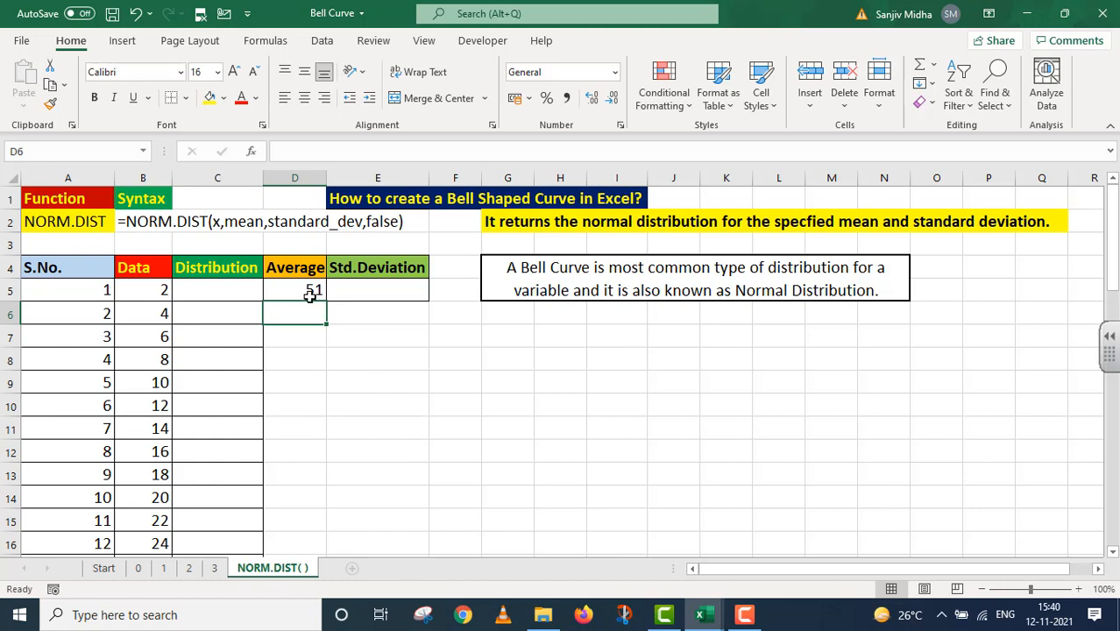
# Calculate the standard deviation of the data in E5 with the formula =STDEV(B5:B54)
pyautogui.click(377, 290)
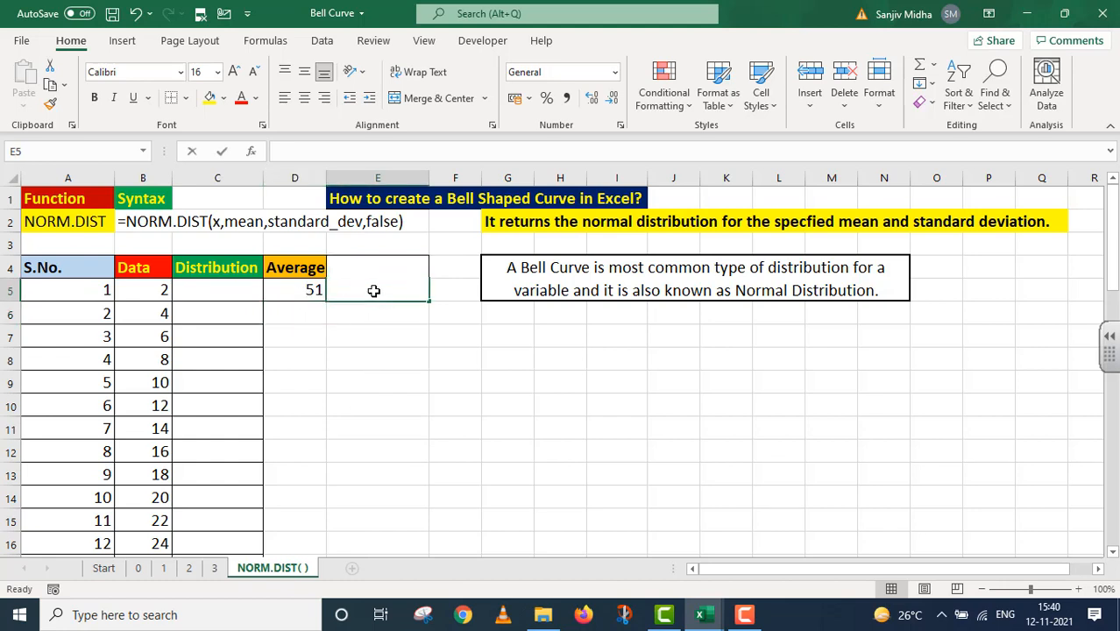
pyautogui.click(371, 335)
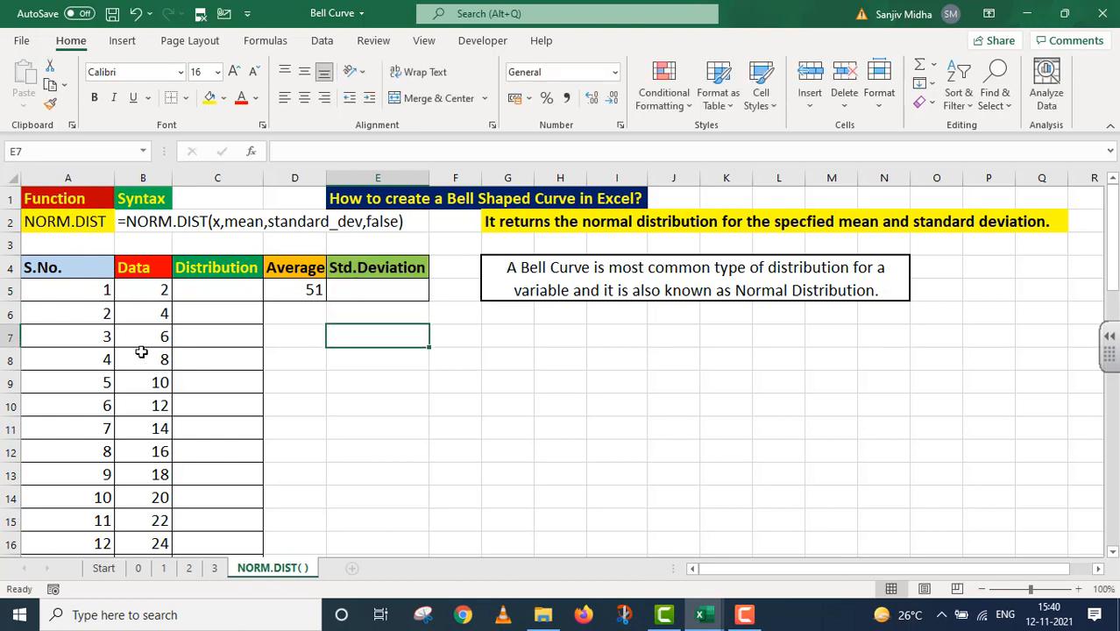
pyautogui.click(335, 291)
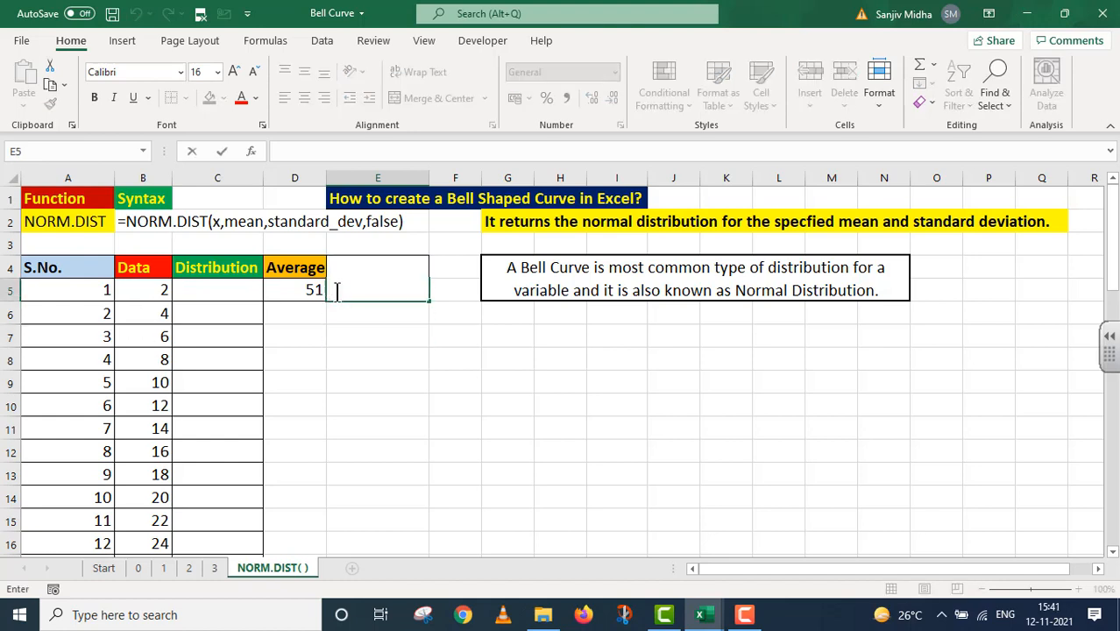
pyautogui.write('=')
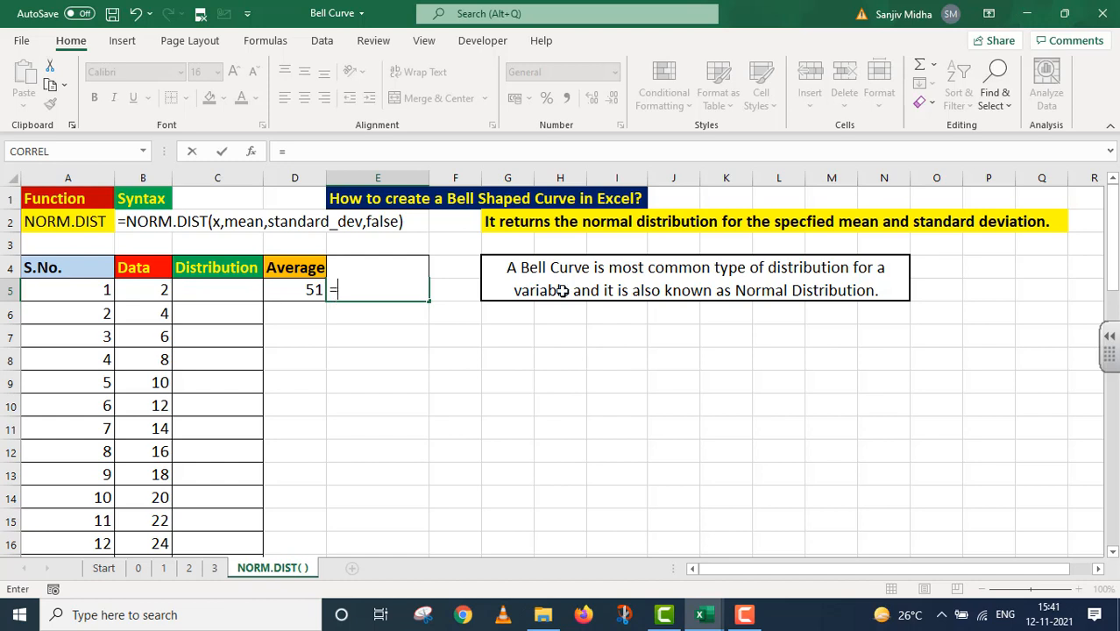
pyautogui.write('STDEV')
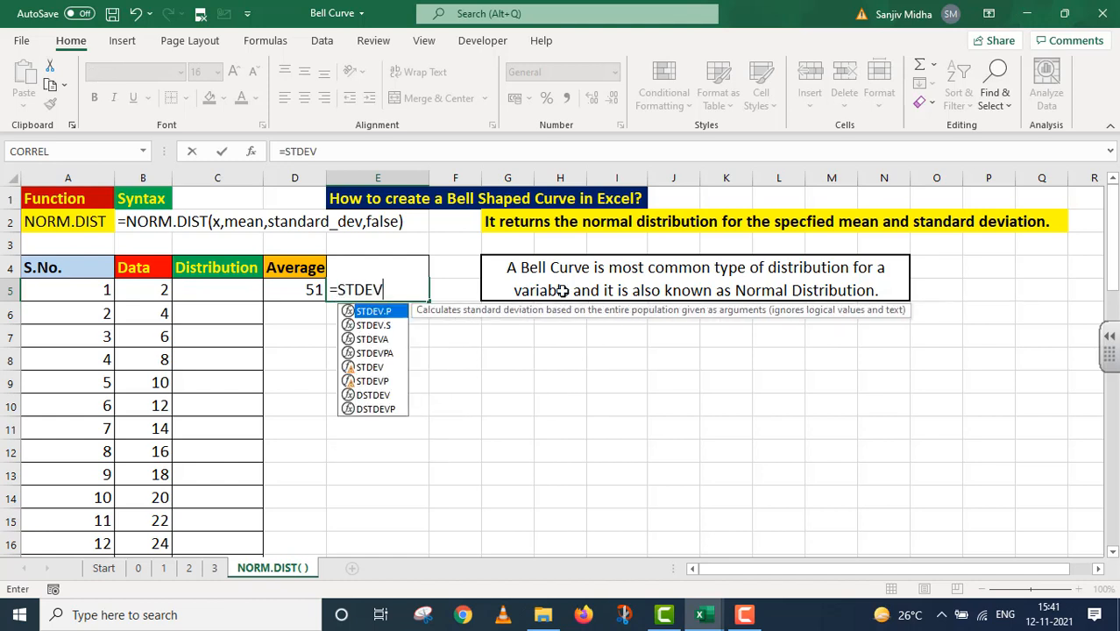
pyautogui.write('(')
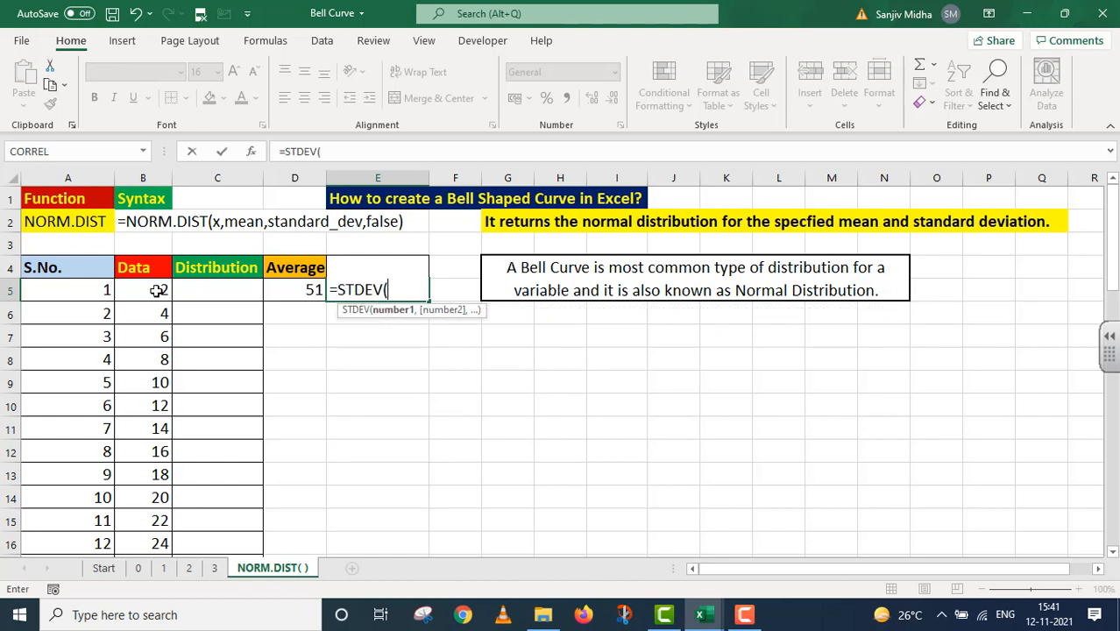
pyautogui.moveTo(157, 290); pyautogui.dragTo(155, 522)
pyautogui.scroll(13, 243, 483)
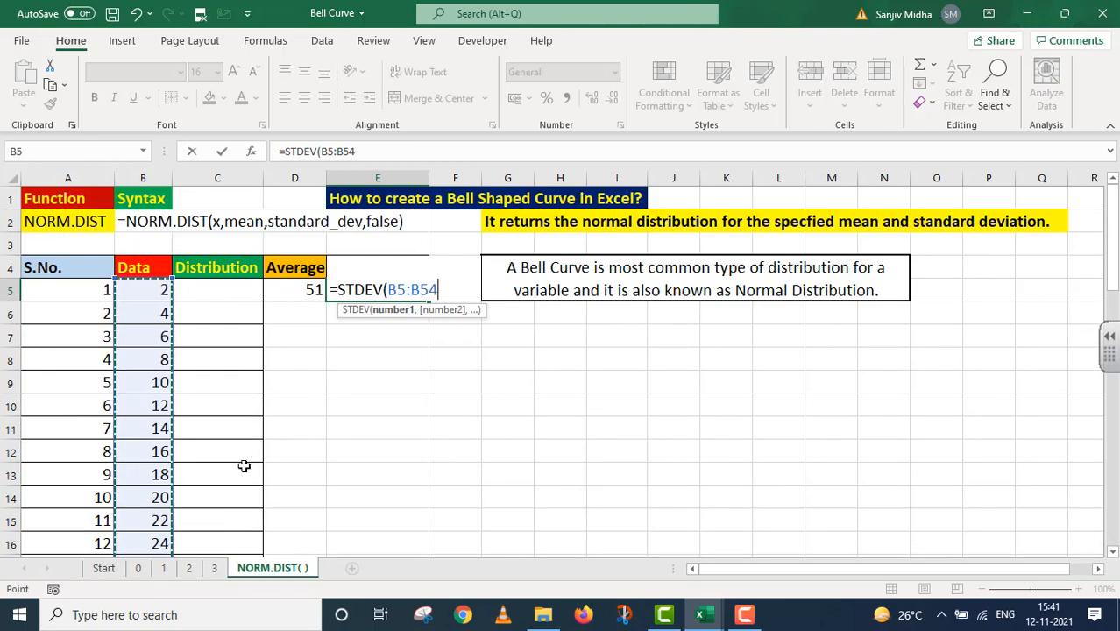
pyautogui.write(')')
pyautogui.press('Return')
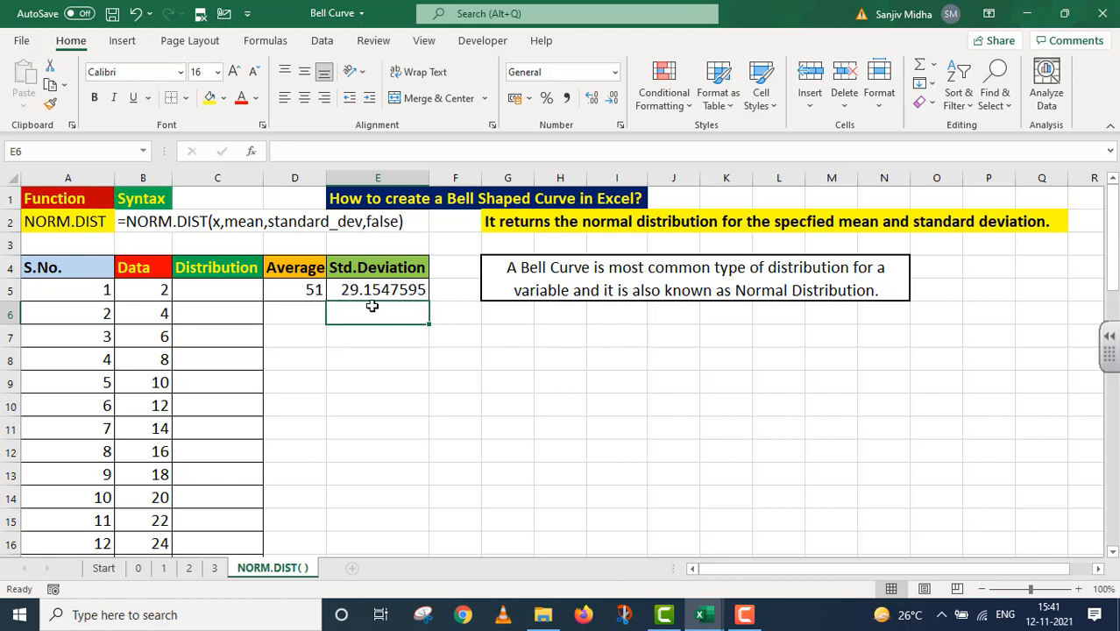
# Start a NORM.DIST formula in C5 with the data range B5:B54 as the x argument
pyautogui.doubleClick(207, 289)
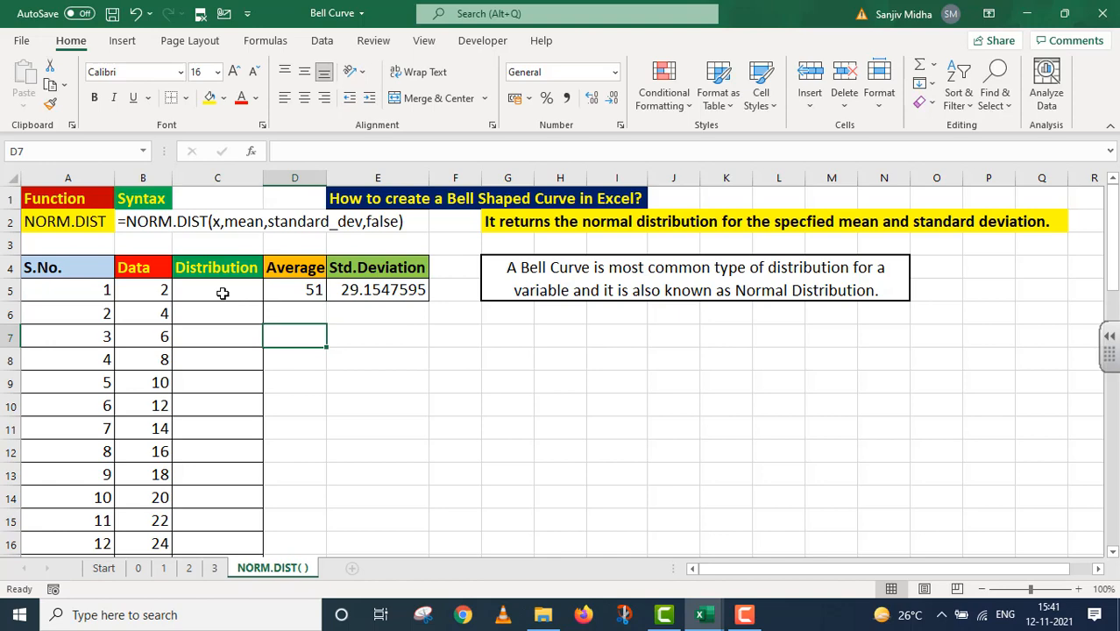
pyautogui.click(209, 289)
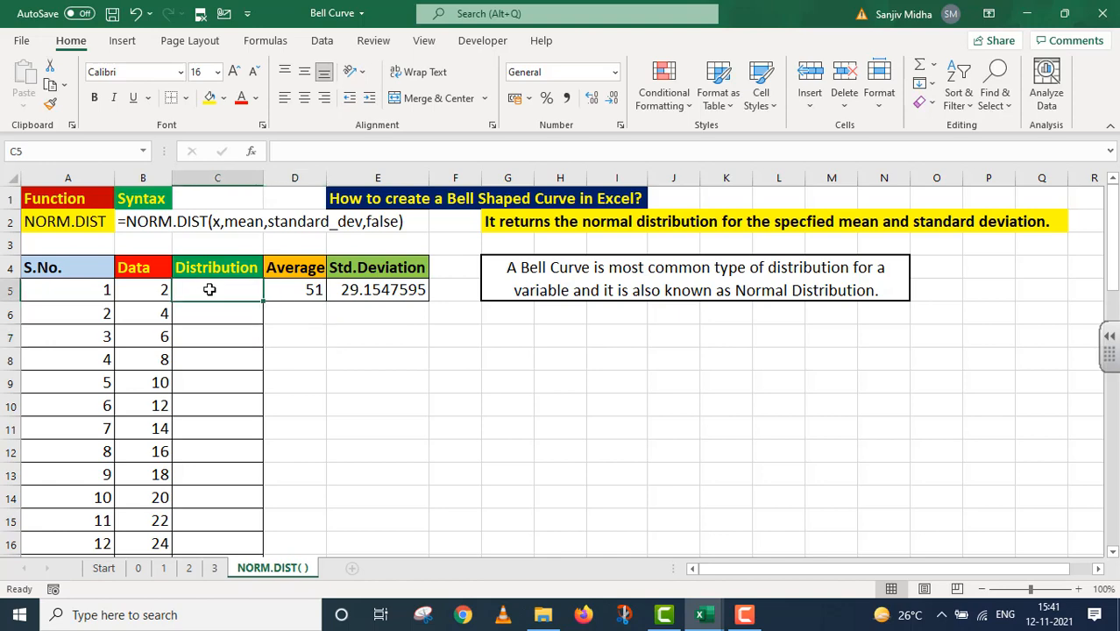
pyautogui.write('=')
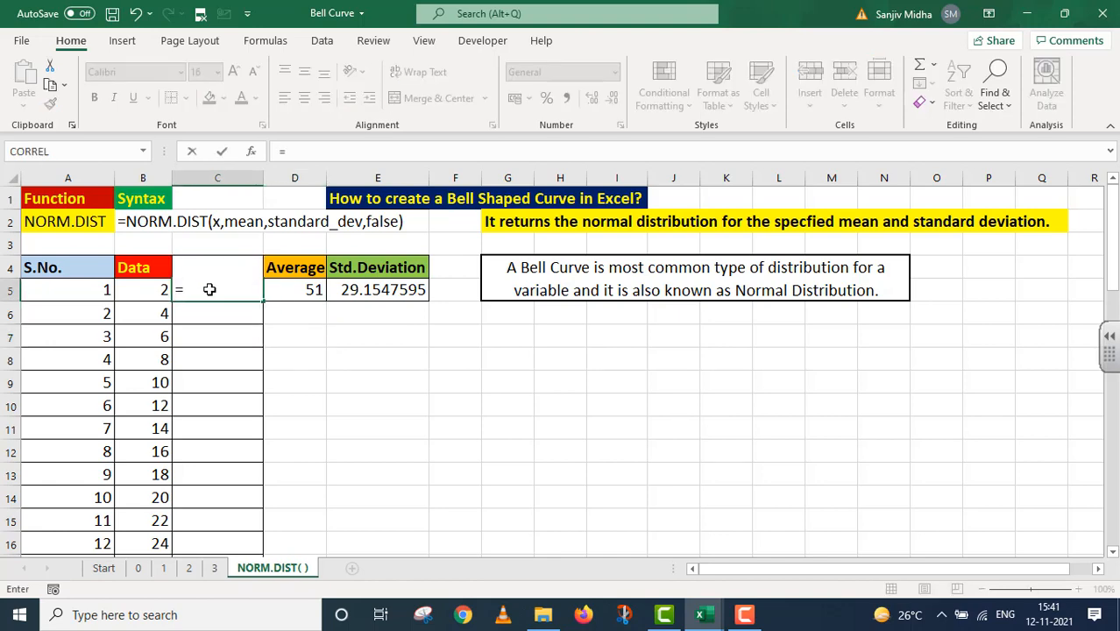
pyautogui.write('NORM')
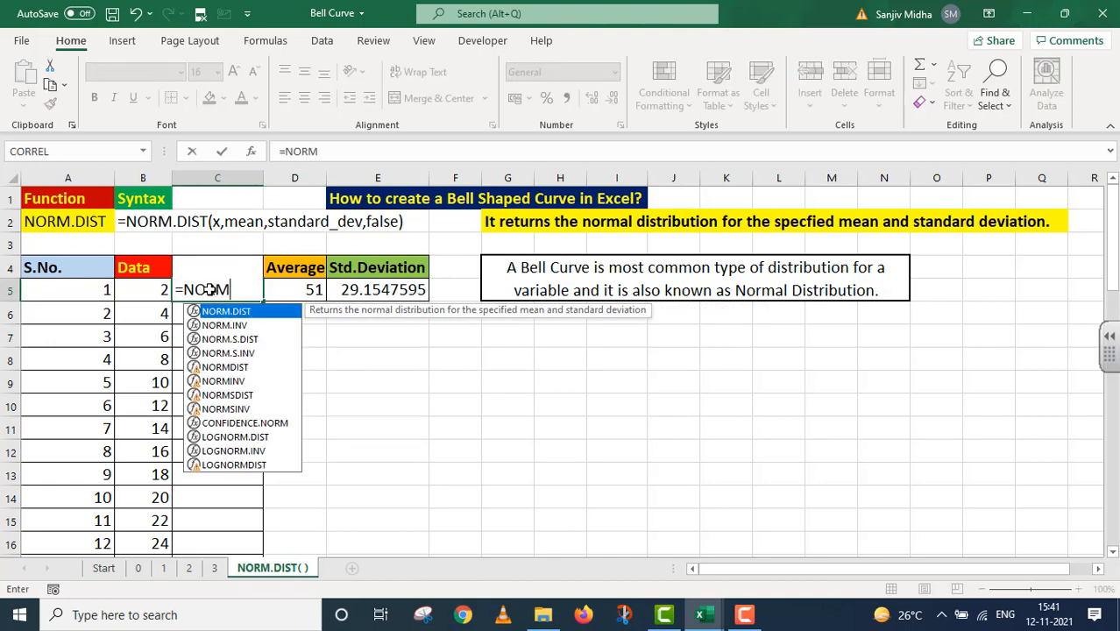
pyautogui.write('.')
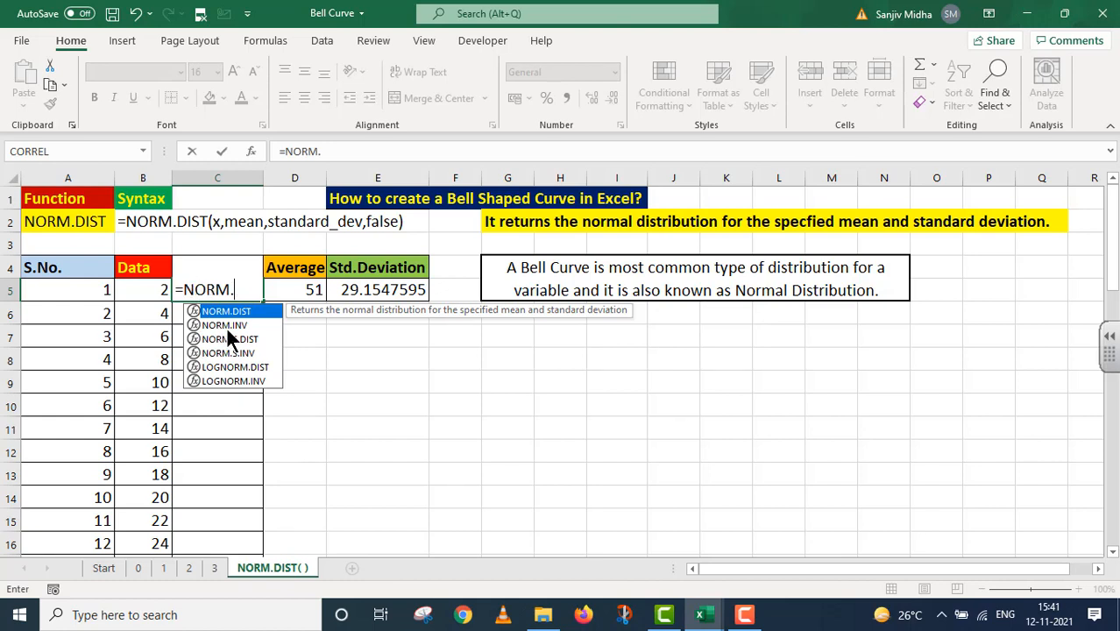
pyautogui.doubleClick(233, 312)
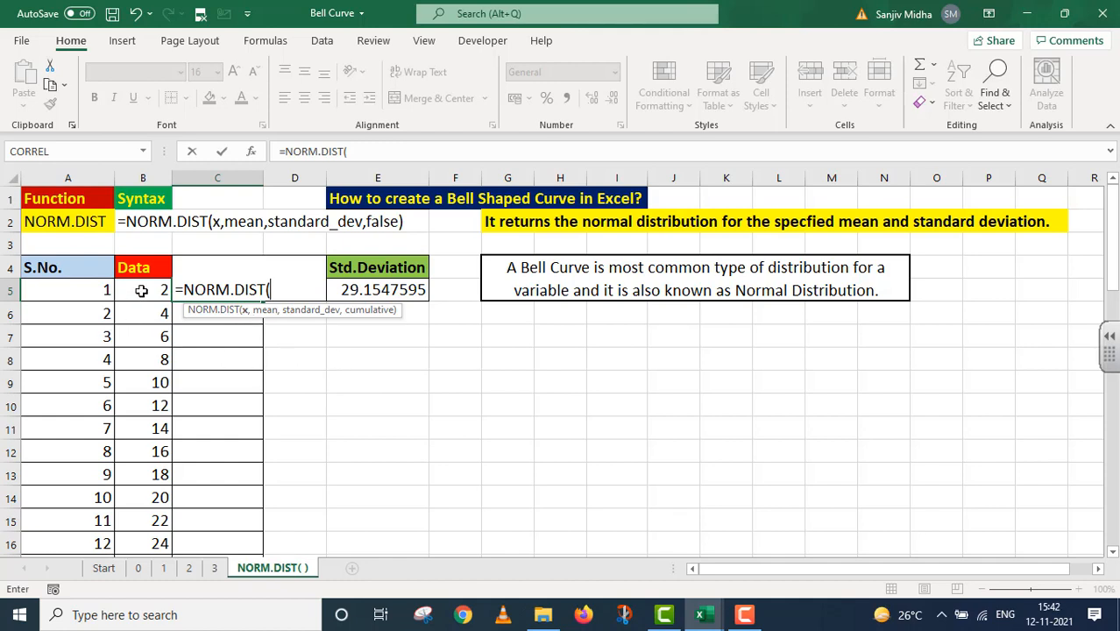
pyautogui.moveTo(143, 289); pyautogui.dragTo(145, 531)
pyautogui.scroll(13, 282, 440)
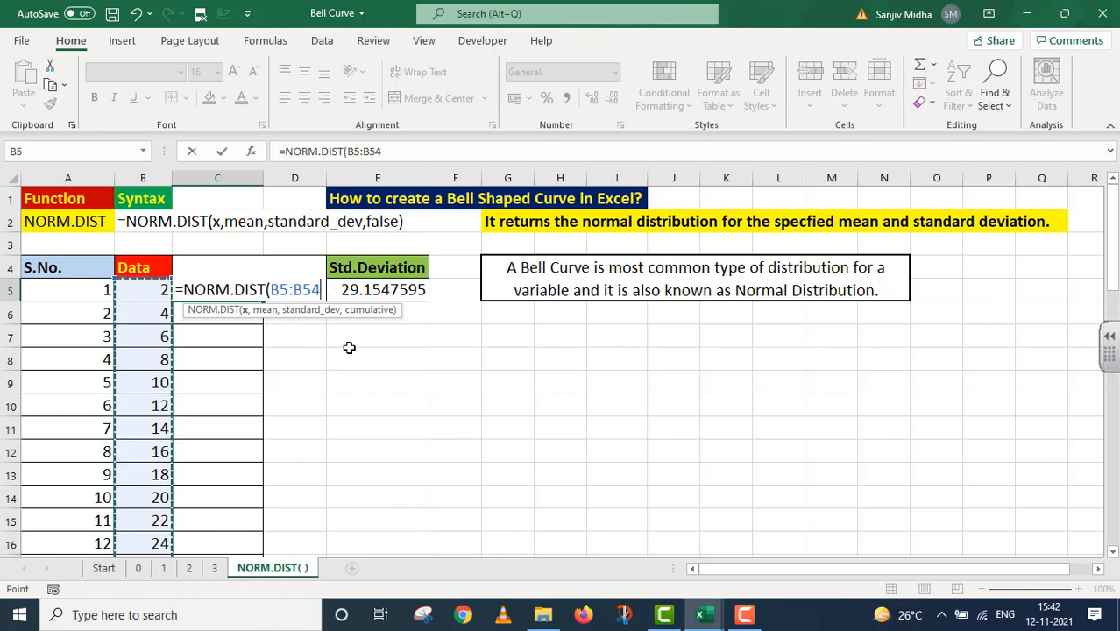
# Add the mean D5 and standard deviation E5 to the C5 formula as absolute references $D$5 and $E$5
pyautogui.write(',')
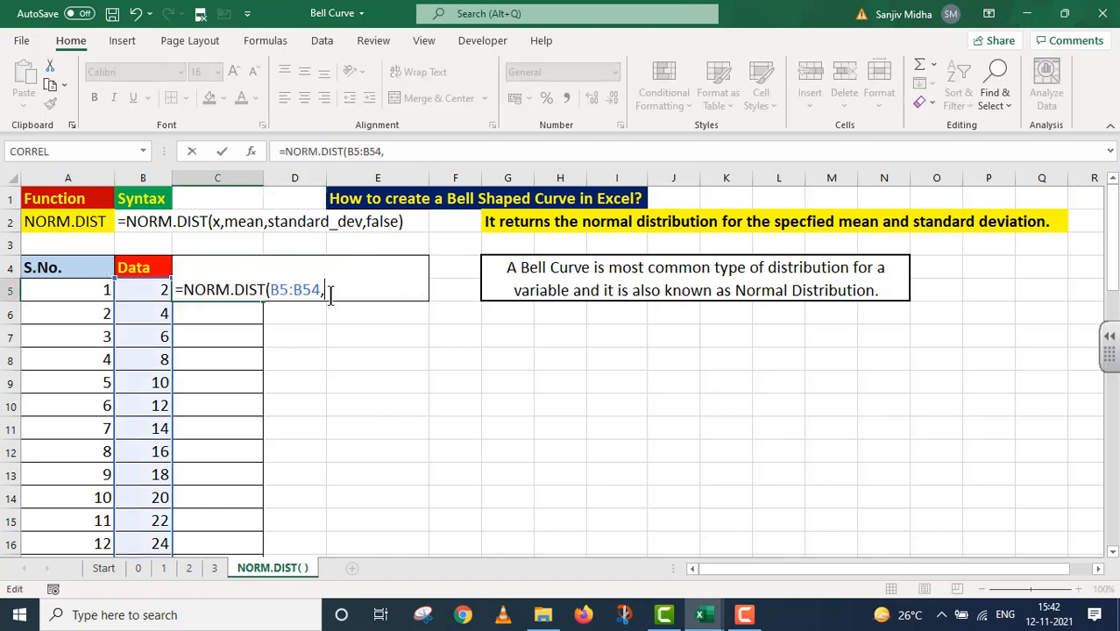
pyautogui.write('D')
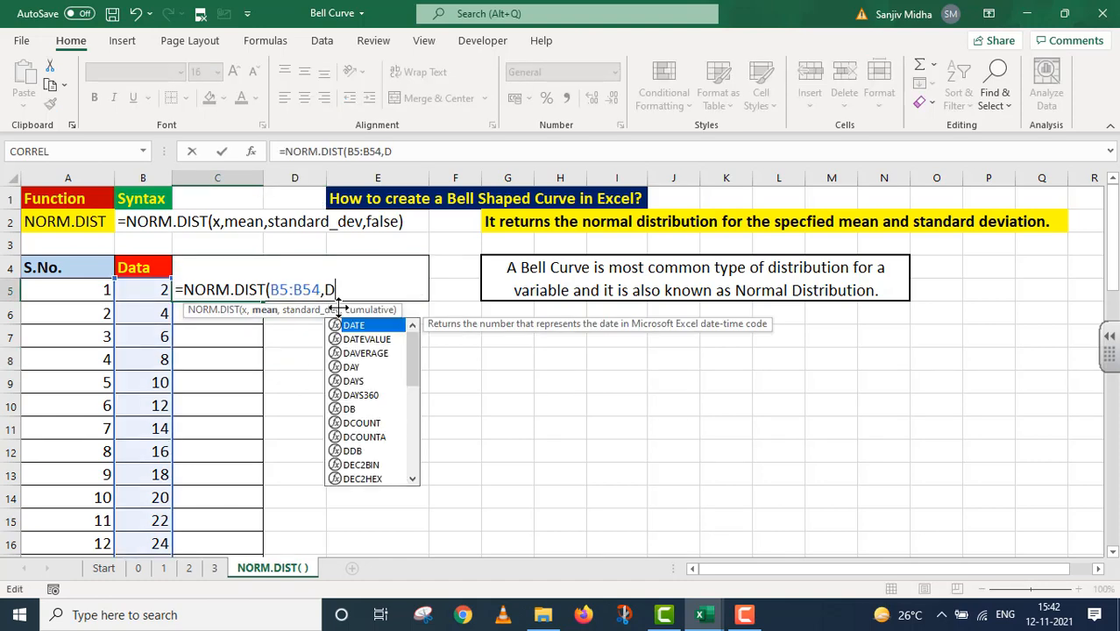
pyautogui.write('5,')
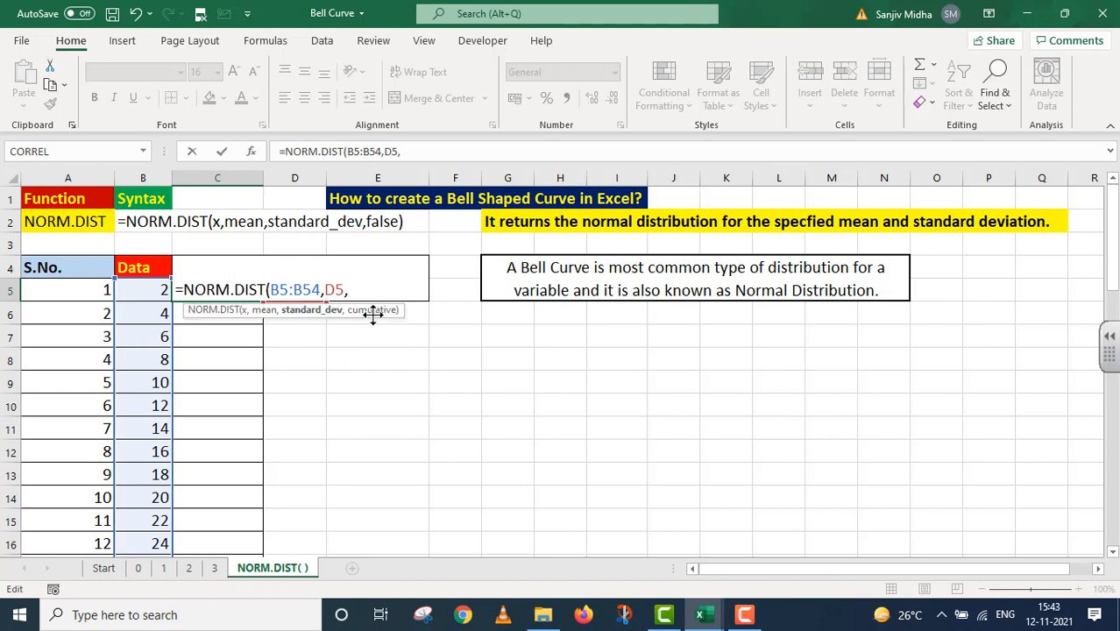
pyautogui.write('E')
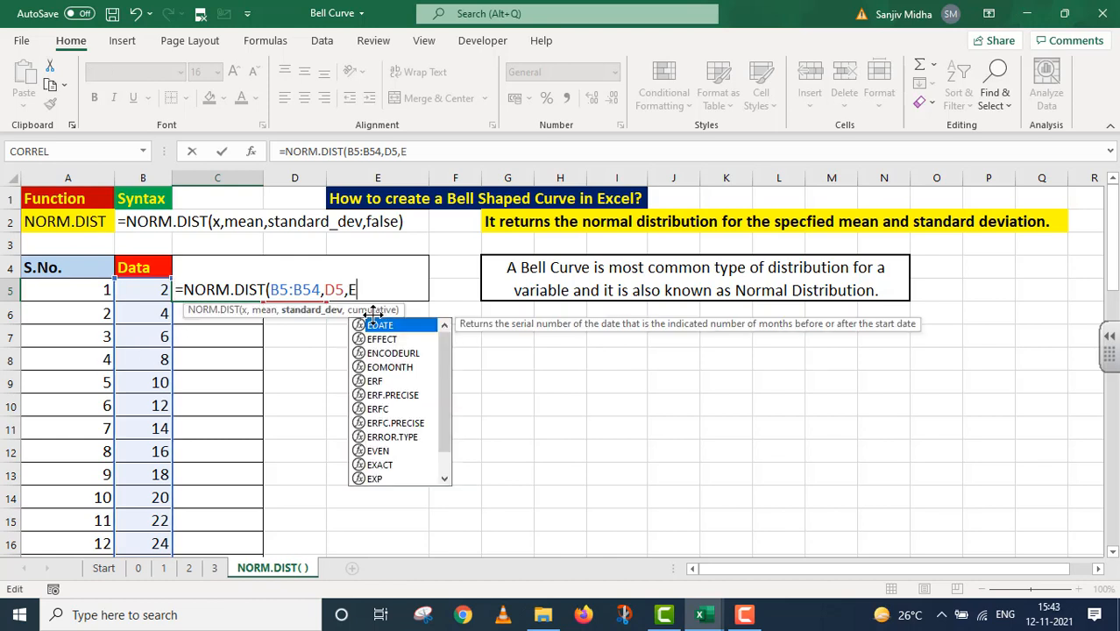
pyautogui.write('5')
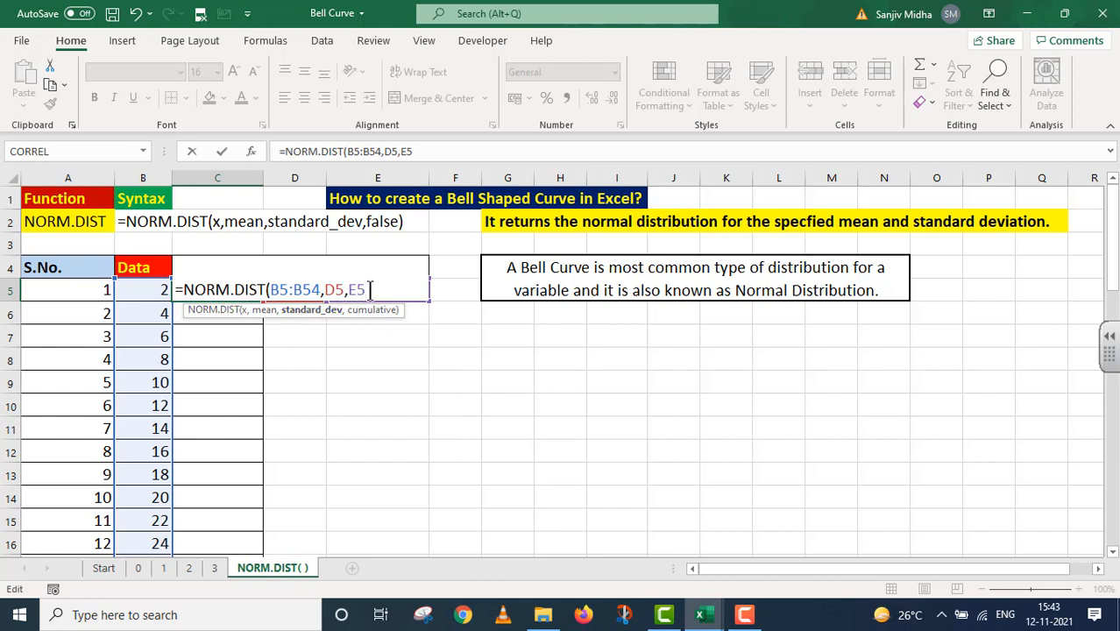
pyautogui.click(343, 290)
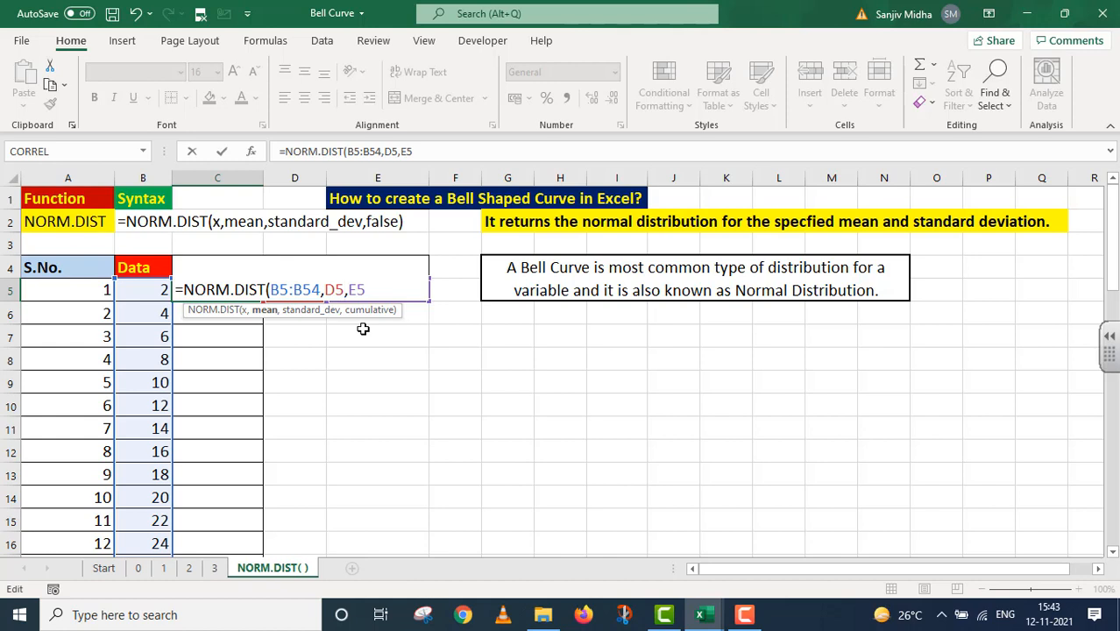
pyautogui.press('F4')
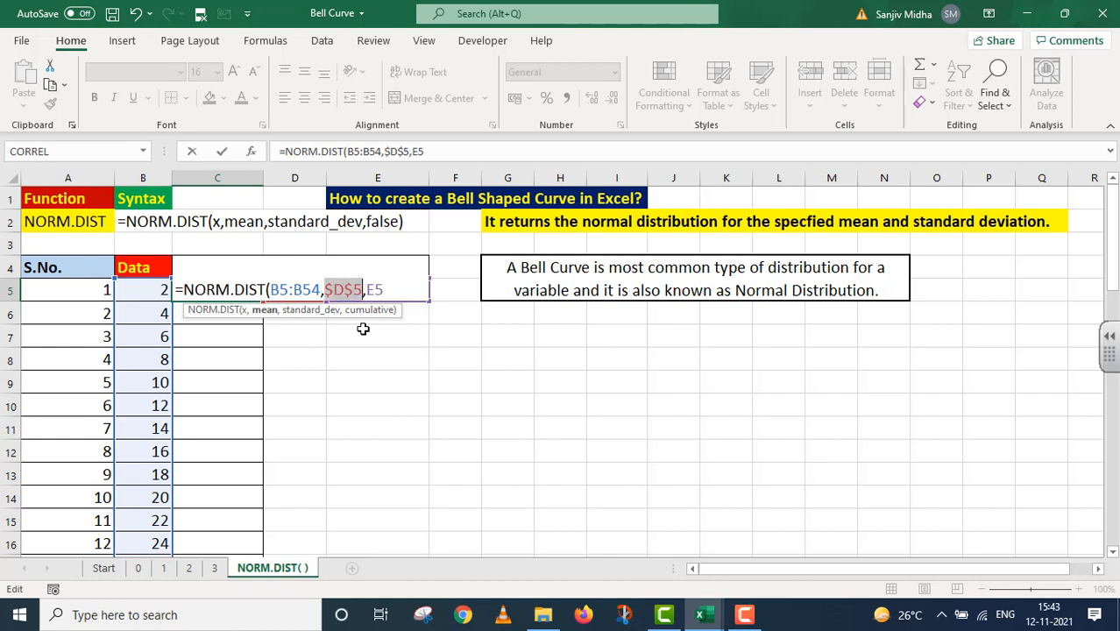
pyautogui.click(383, 290)
pyautogui.press('F4')
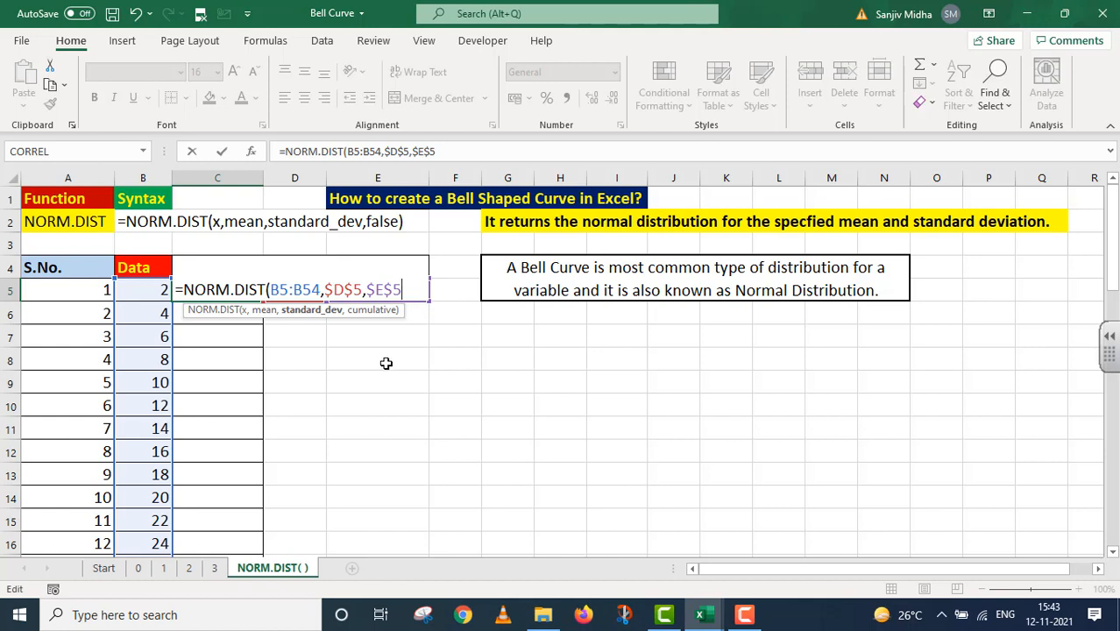
# Complete the formula as =NORM.DIST(B5:B54,$D$5,$E$5,FALSE) and look over the Distribution column
pyautogui.write(',')
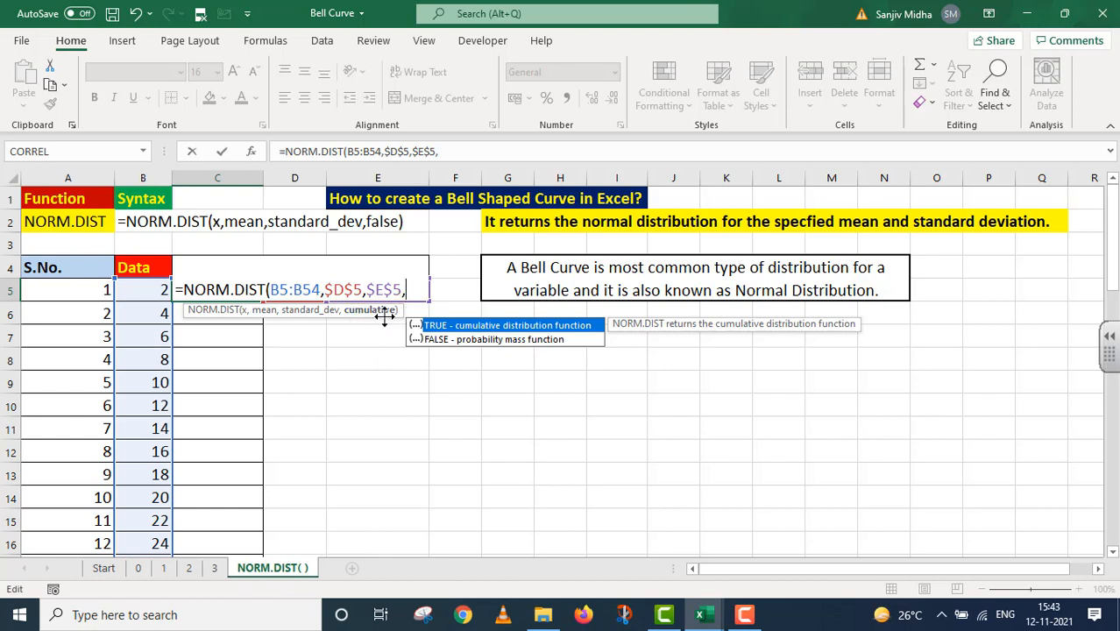
pyautogui.doubleClick(442, 338)
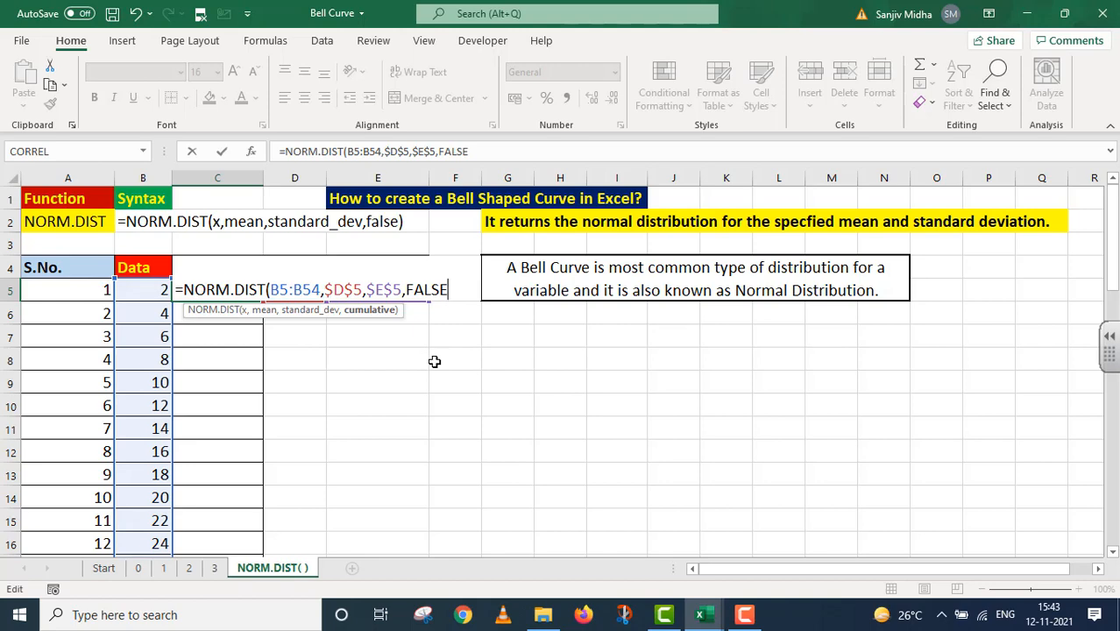
pyautogui.write(')')
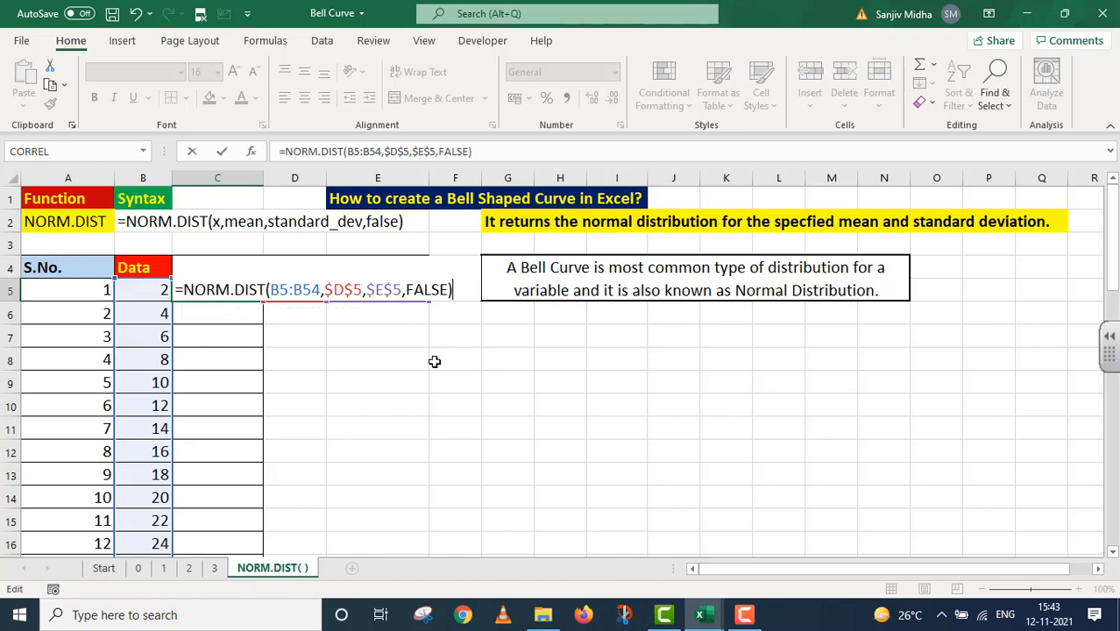
pyautogui.press('Return')
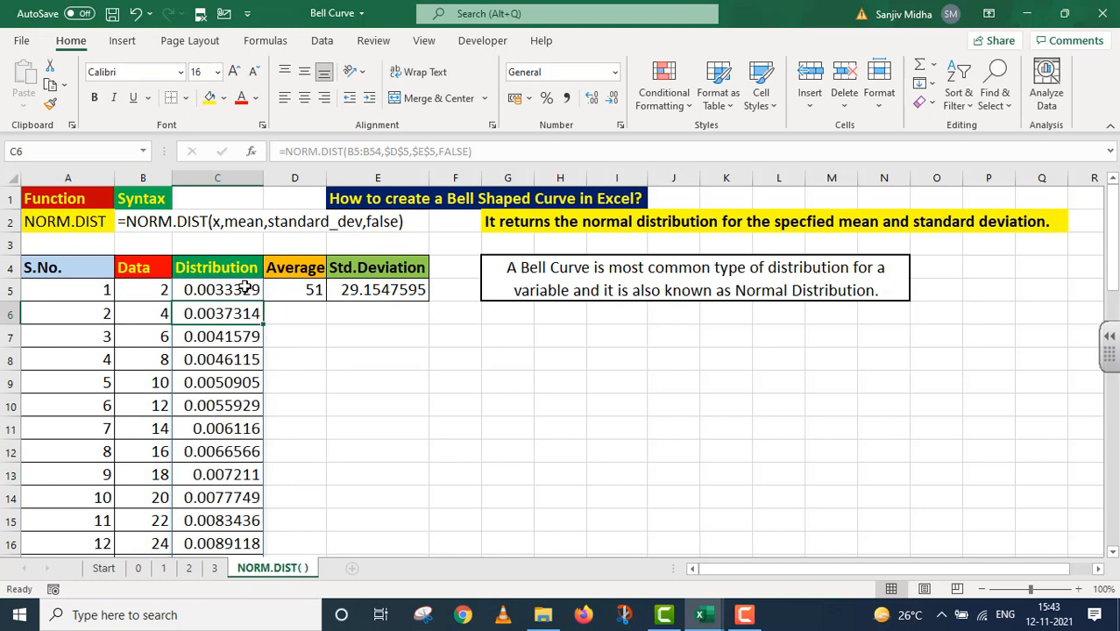
pyautogui.scroll(-3, 240, 285)
pyautogui.scroll(-12, 241, 285)
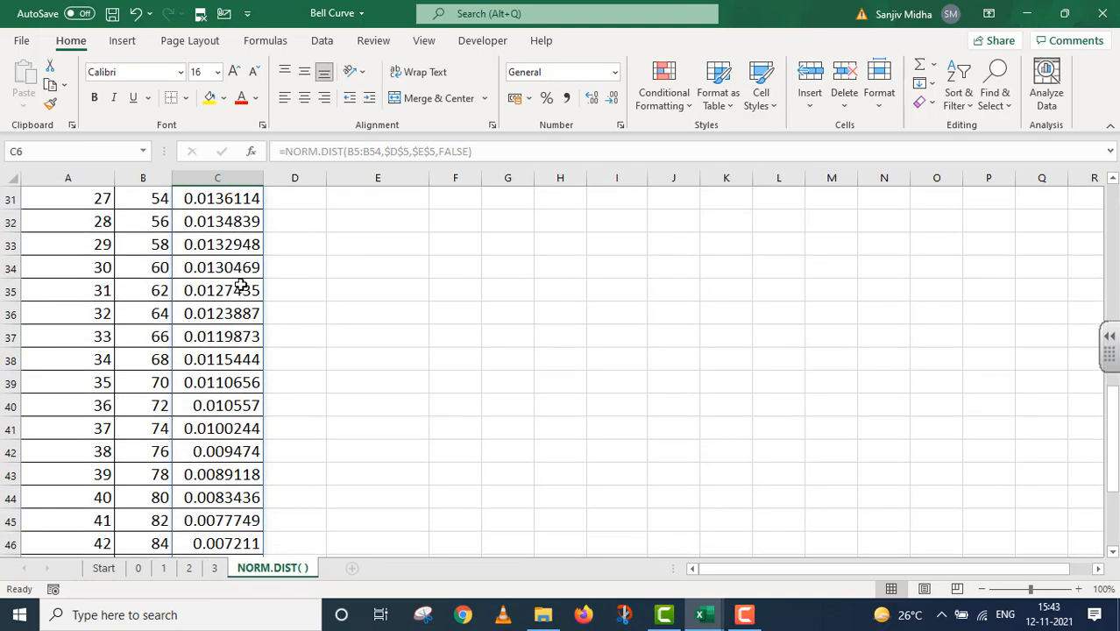
pyautogui.scroll(15, 214, 376)
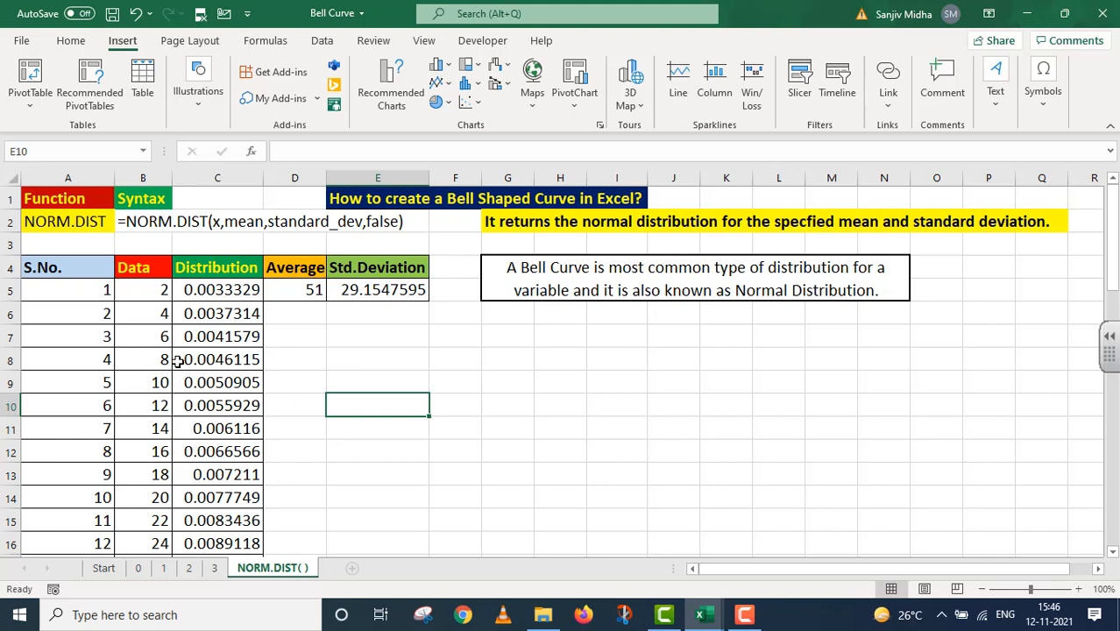
# Insert a scatter chart with straight lines and markers from A5:A54 and C5:C54, and apply the dark-background chart style
pyautogui.click(84, 289)
pyautogui.moveTo(84, 289); pyautogui.dragTo(94, 518)
pyautogui.scroll(13, 434, 323)
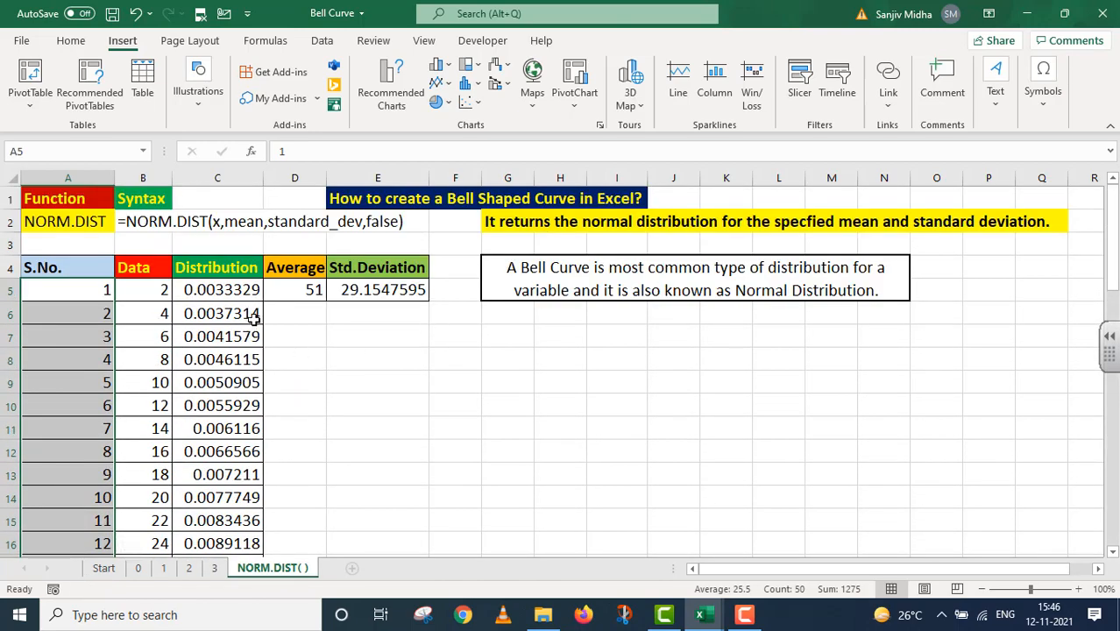
pyautogui.moveTo(219, 290); pyautogui.dragTo(239, 504)
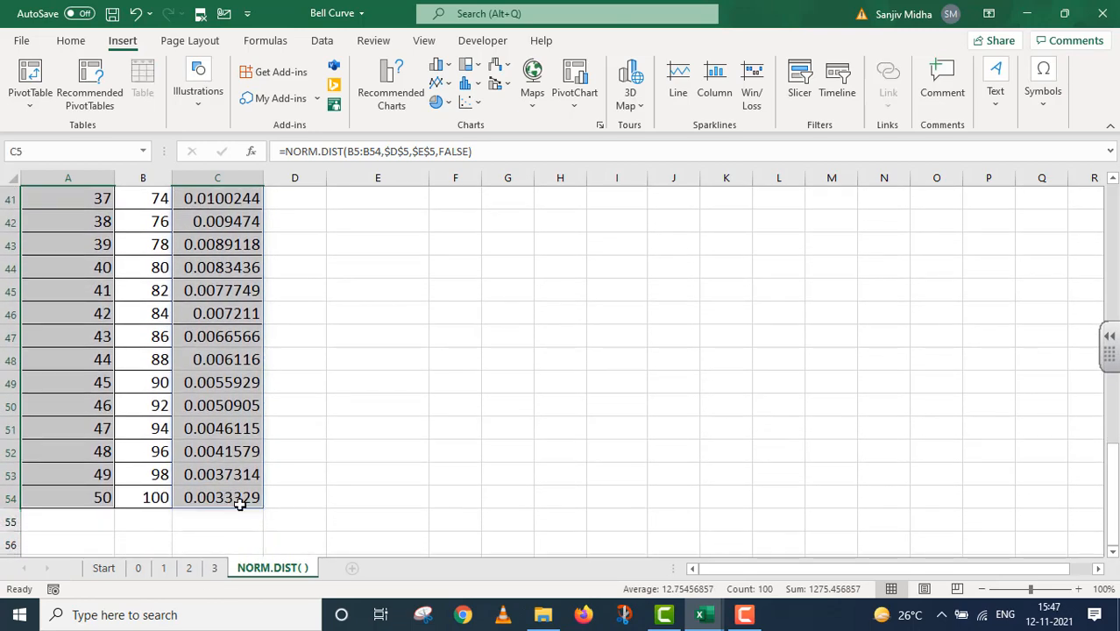
pyautogui.scroll(13, 435, 416)
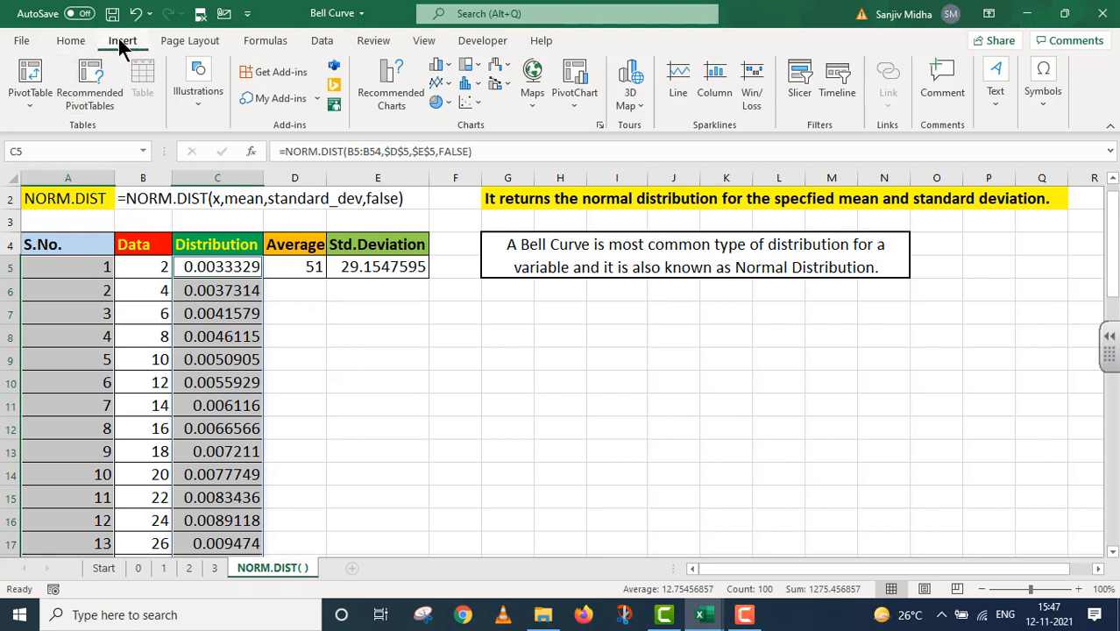
pyautogui.click(480, 108)
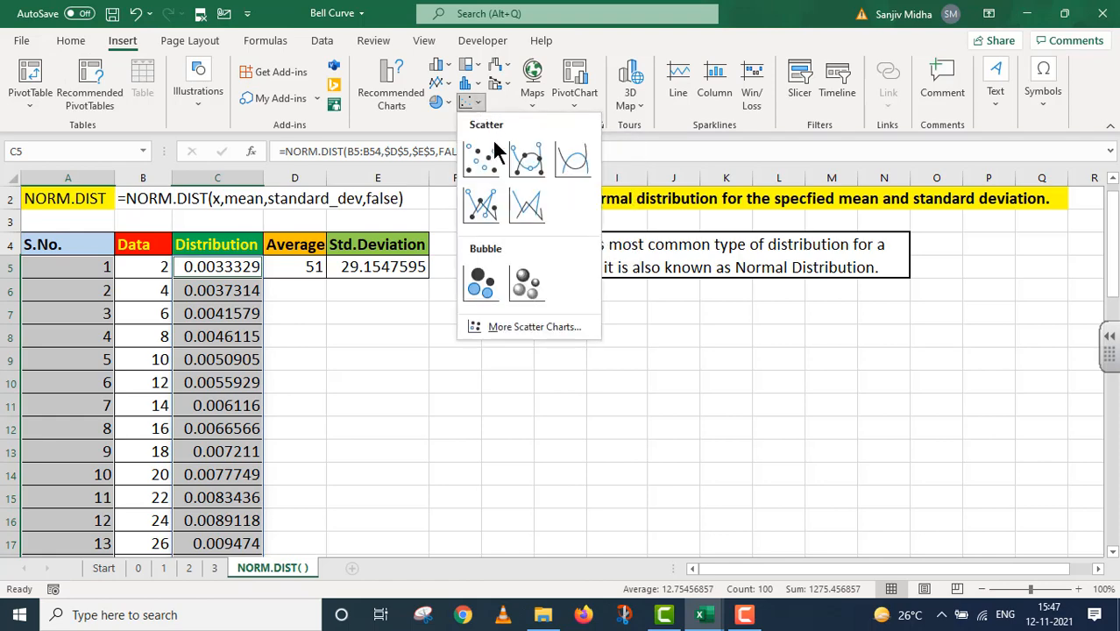
pyautogui.click(487, 215)
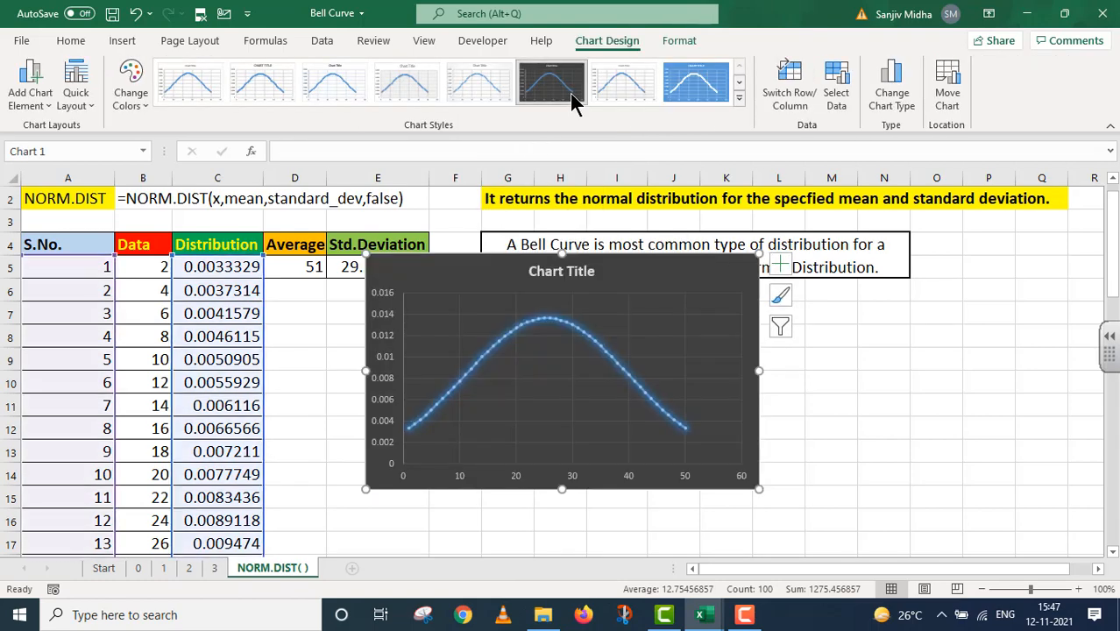
pyautogui.click(569, 93)
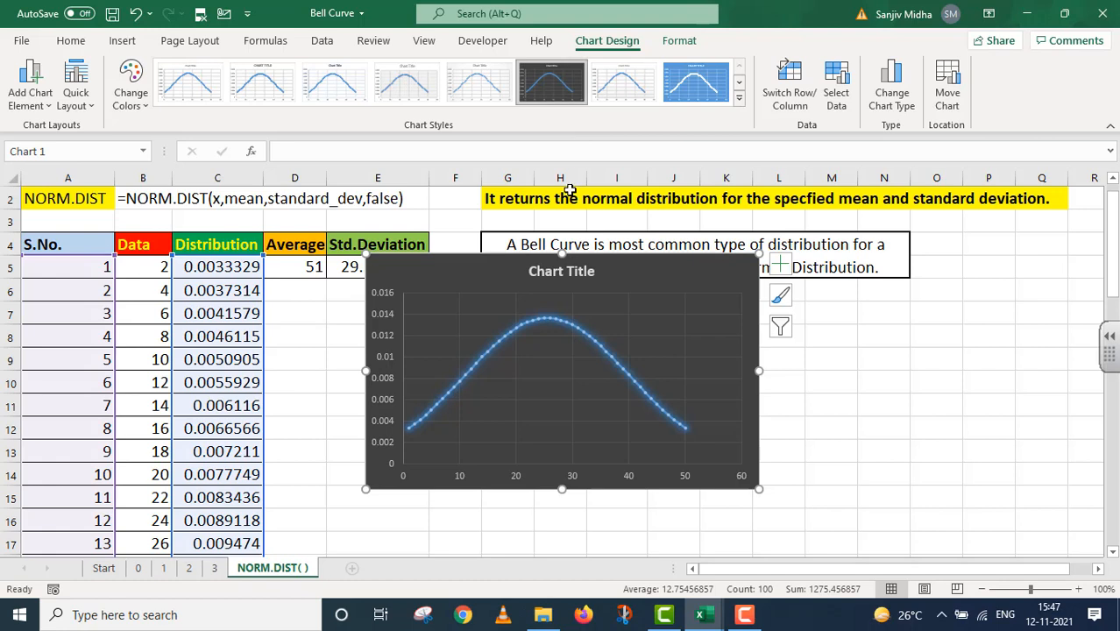
# Replace the chart title with "Bell Shape Curve"
pyautogui.click(532, 273)
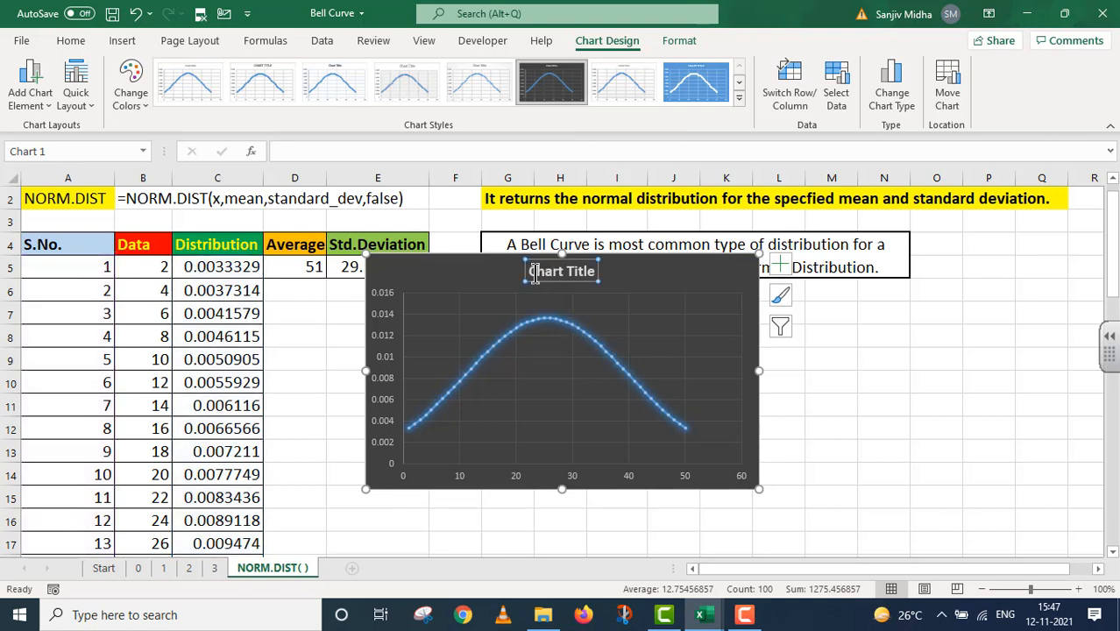
pyautogui.doubleClick(531, 270)
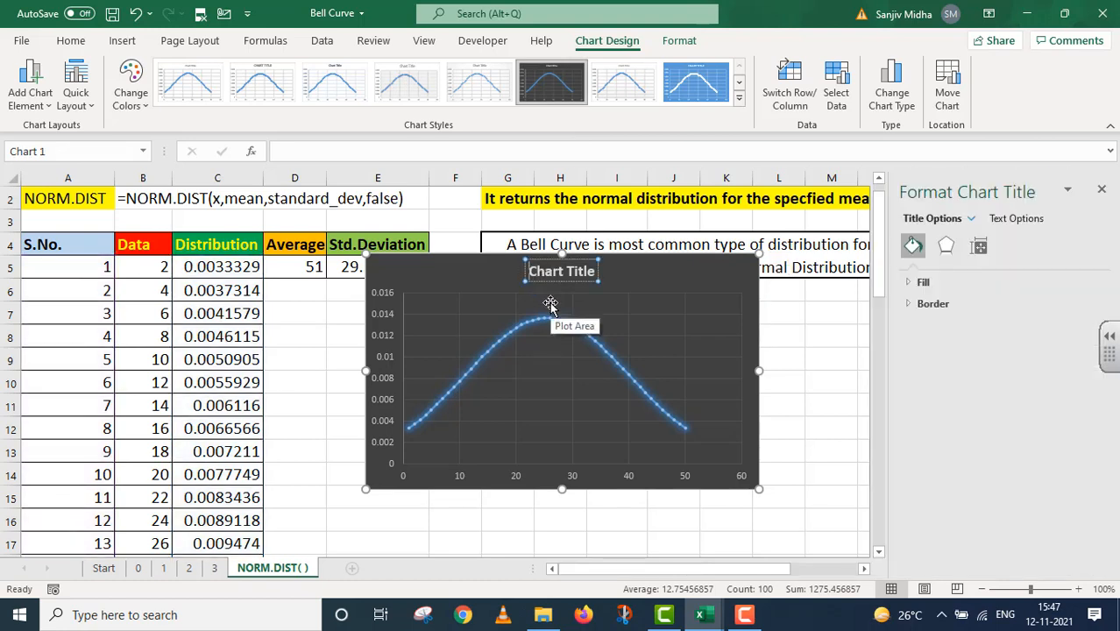
pyautogui.press('Delete')
pyautogui.press('Delete')
pyautogui.press('Delete')
pyautogui.press('Delete')
pyautogui.press('Delete')
pyautogui.press('Delete')
pyautogui.press('Delete')
pyautogui.press('Delete')
pyautogui.press('Delete')
pyautogui.press('Delete')
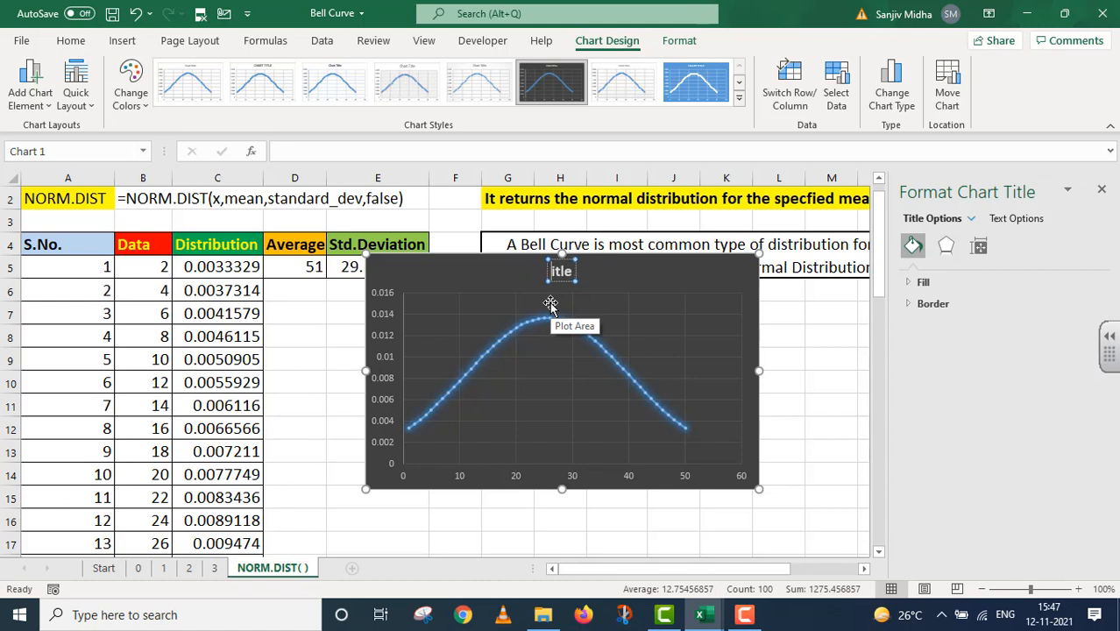
pyautogui.press('Delete')
pyautogui.write('Bell Shape')
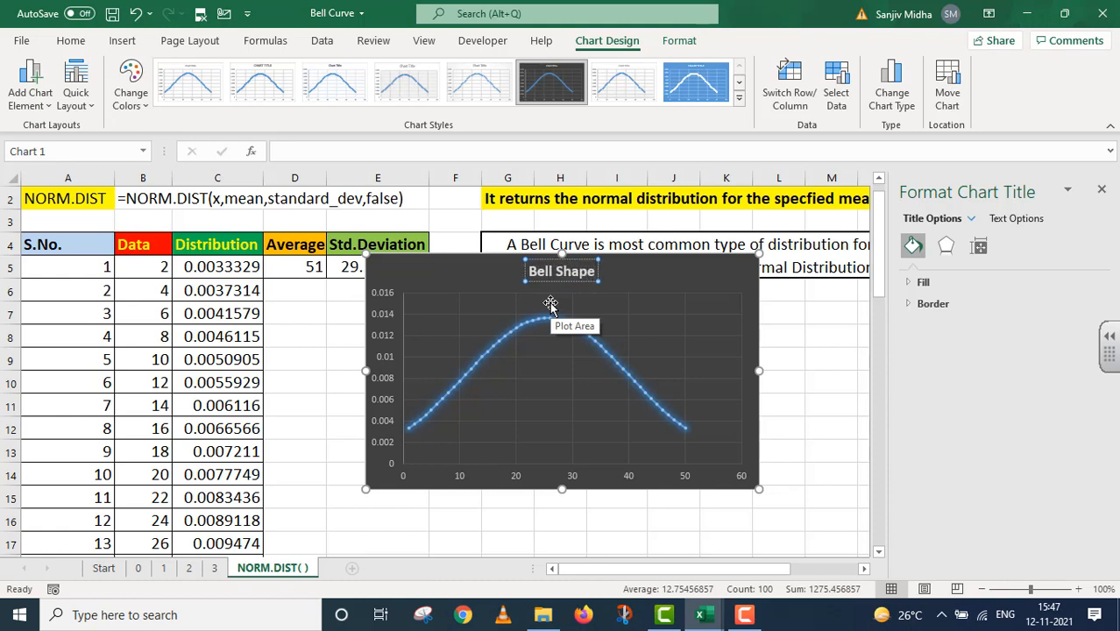
pyautogui.write(' Curve')
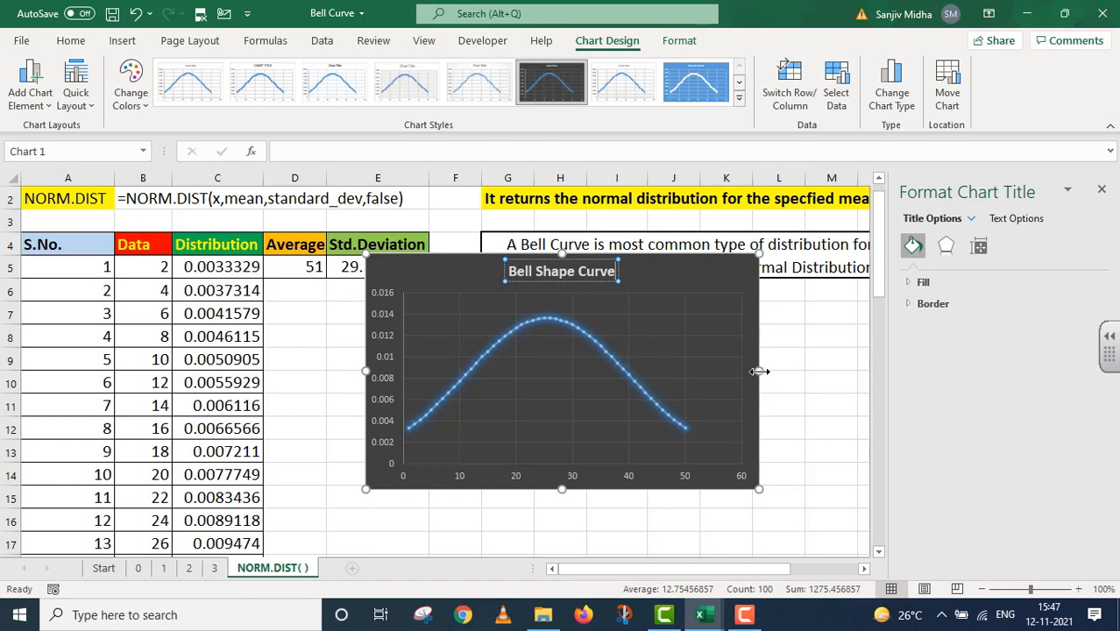
# Enlarge the chart and place it below the Bell Curve description box, closing the chart formatting options
pyautogui.moveTo(759, 371); pyautogui.dragTo(798, 370)
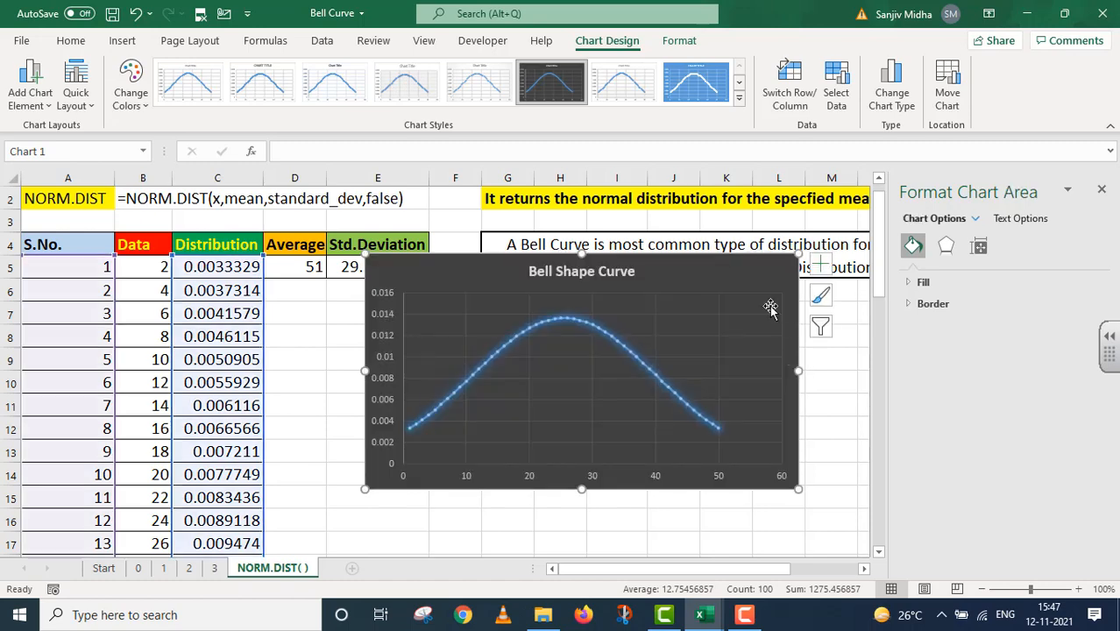
pyautogui.click(1101, 190)
pyautogui.moveTo(750, 280); pyautogui.dragTo(760, 310)
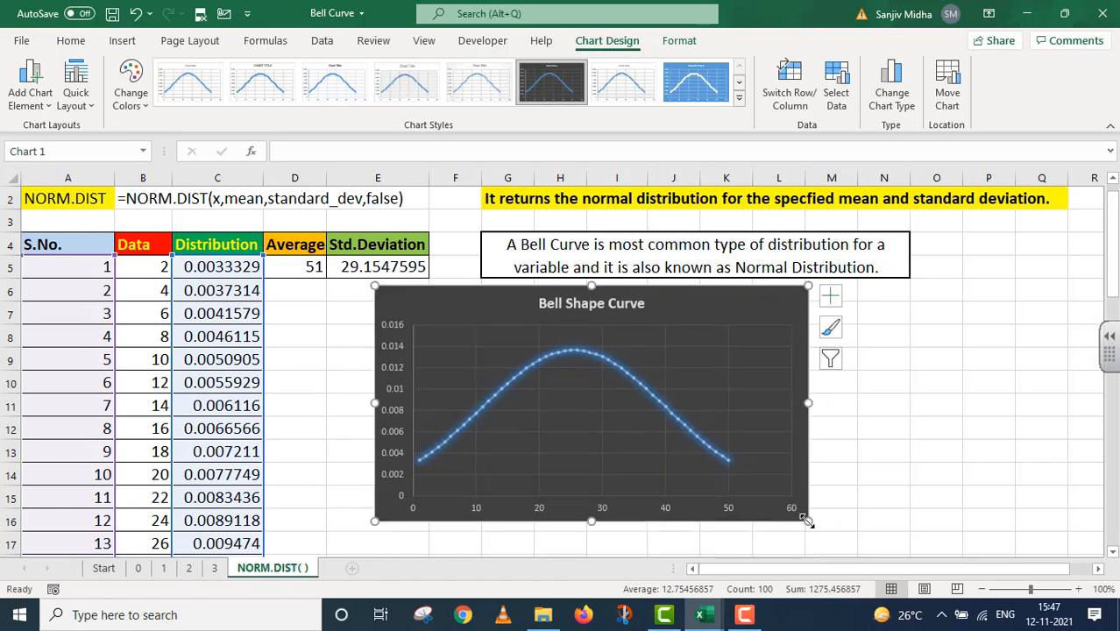
pyautogui.moveTo(805, 519); pyautogui.dragTo(835, 551)
pyautogui.scroll(2, 865, 478)
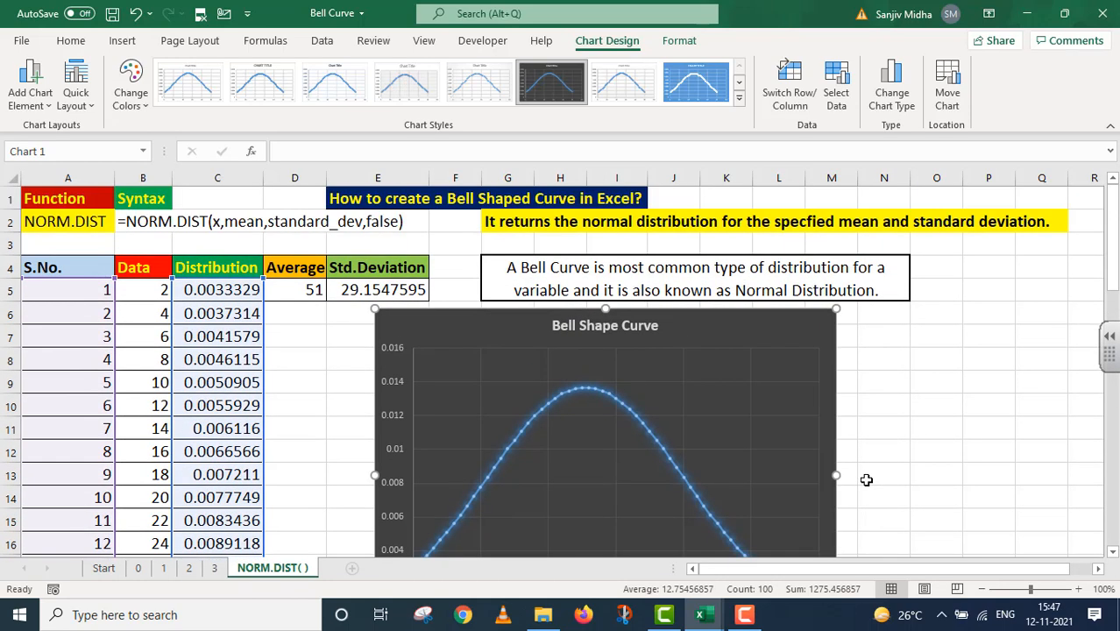
# Widen the Bell Shape Curve chart by extending its right edge to about the middle of column N
pyautogui.scroll(-1, 866, 479)
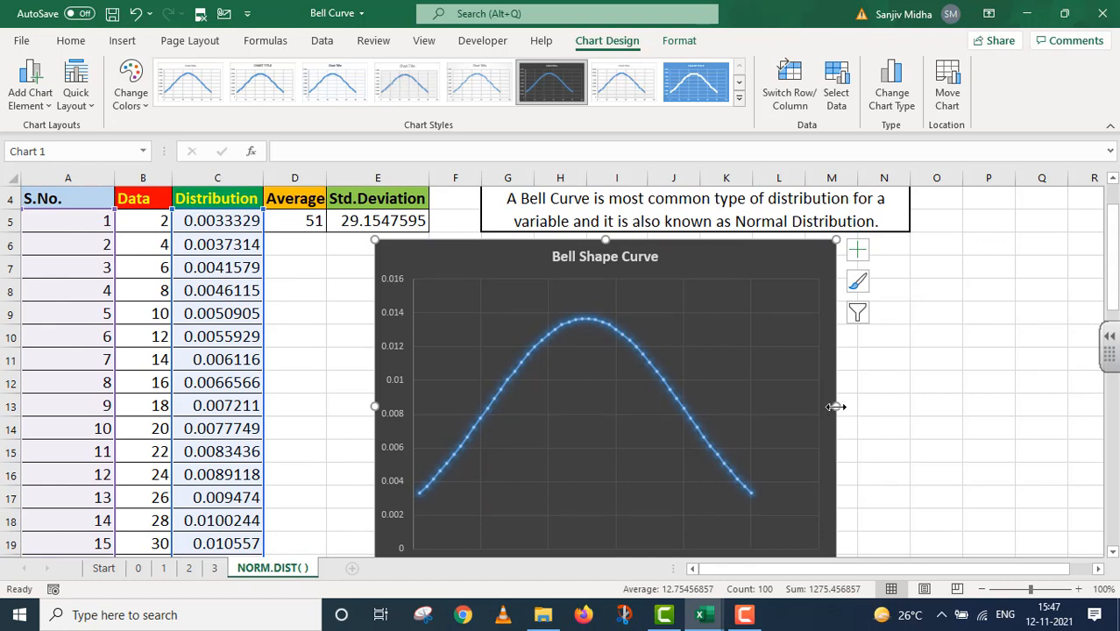
pyautogui.moveTo(835, 407); pyautogui.dragTo(886, 407)
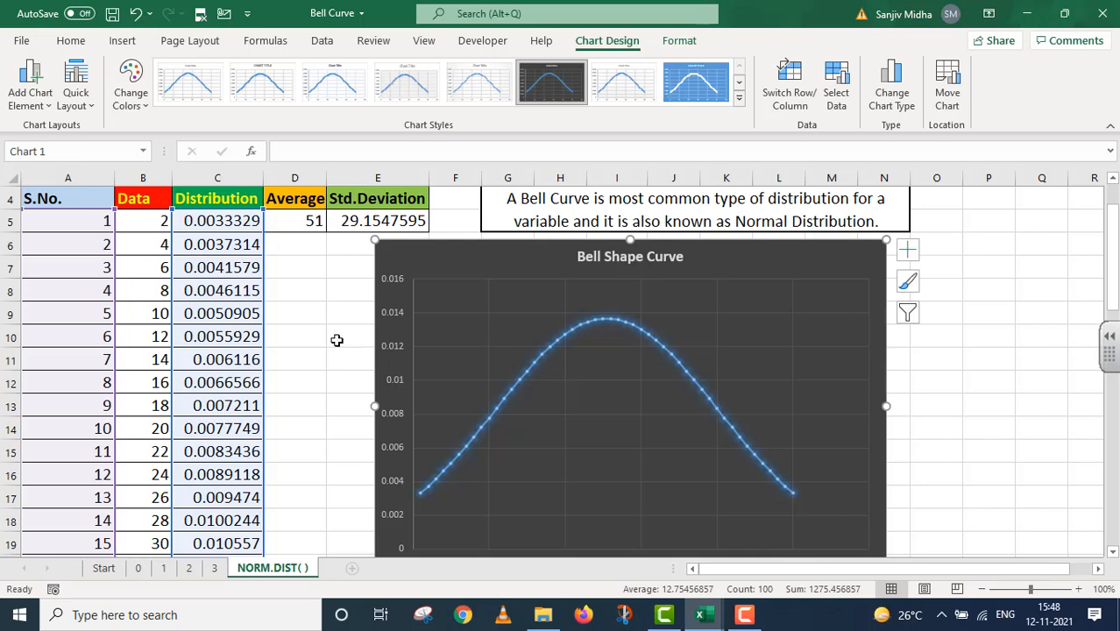
pyautogui.scroll(1, 342, 377)
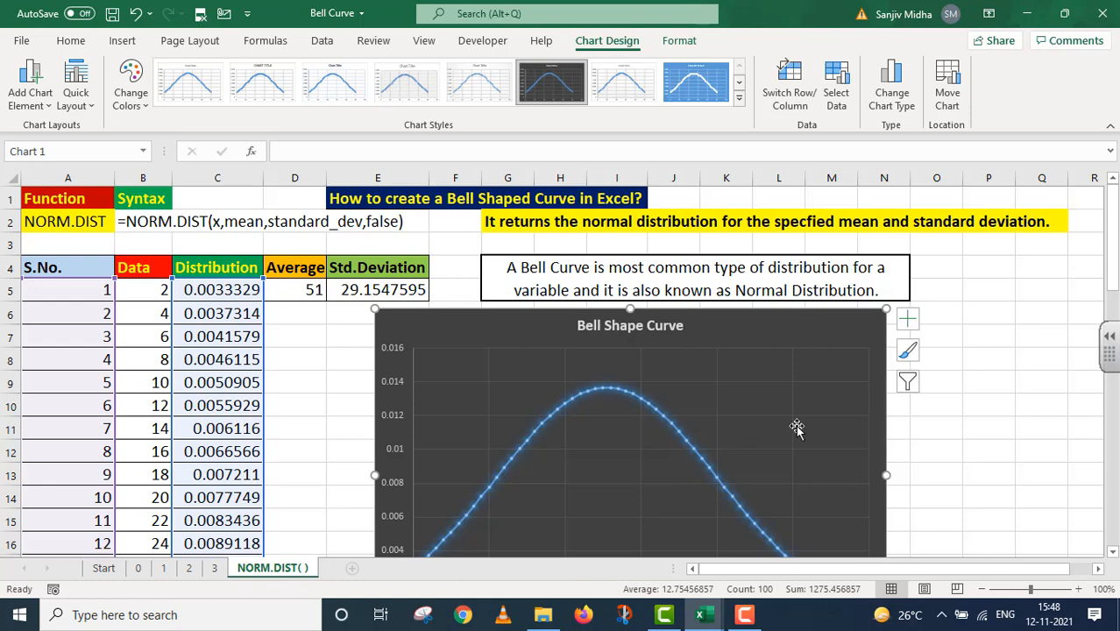
pyautogui.scroll(-1, 1008, 388)
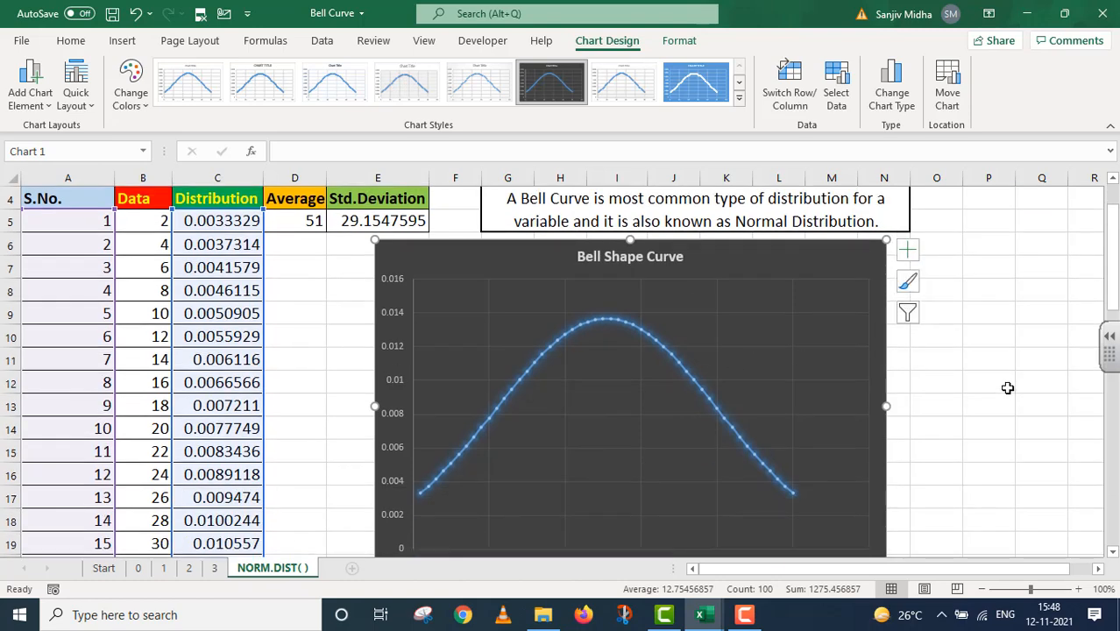
pyautogui.scroll(1, 1008, 389)
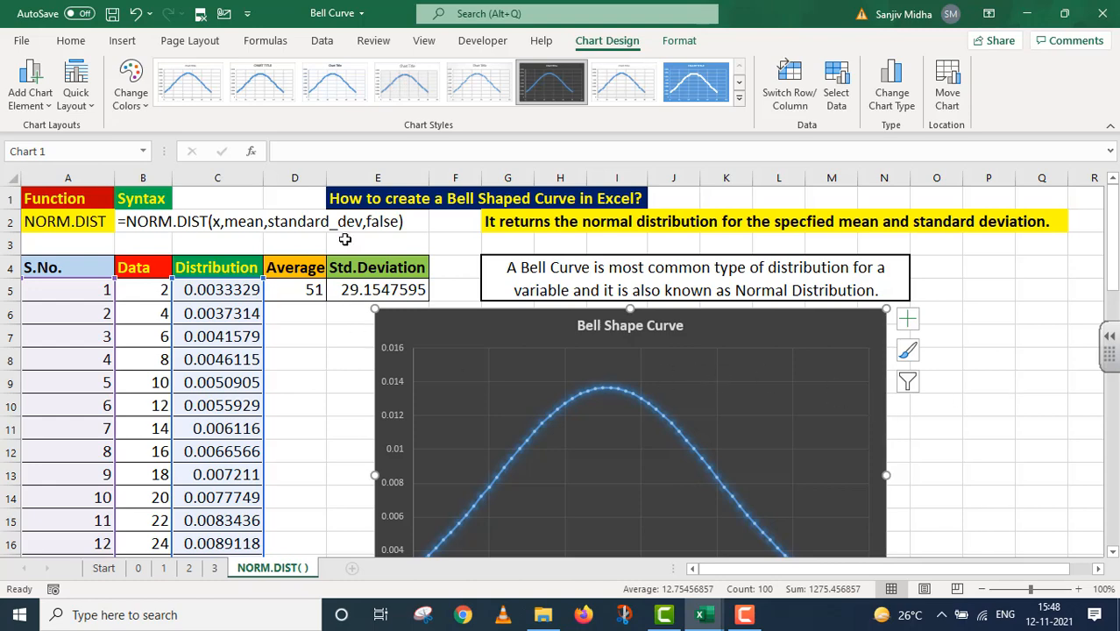
# Draw a vertical straight arrow about 7.46 cm long from the curve's peak down to the horizontal axis
pyautogui.click(73, 42)
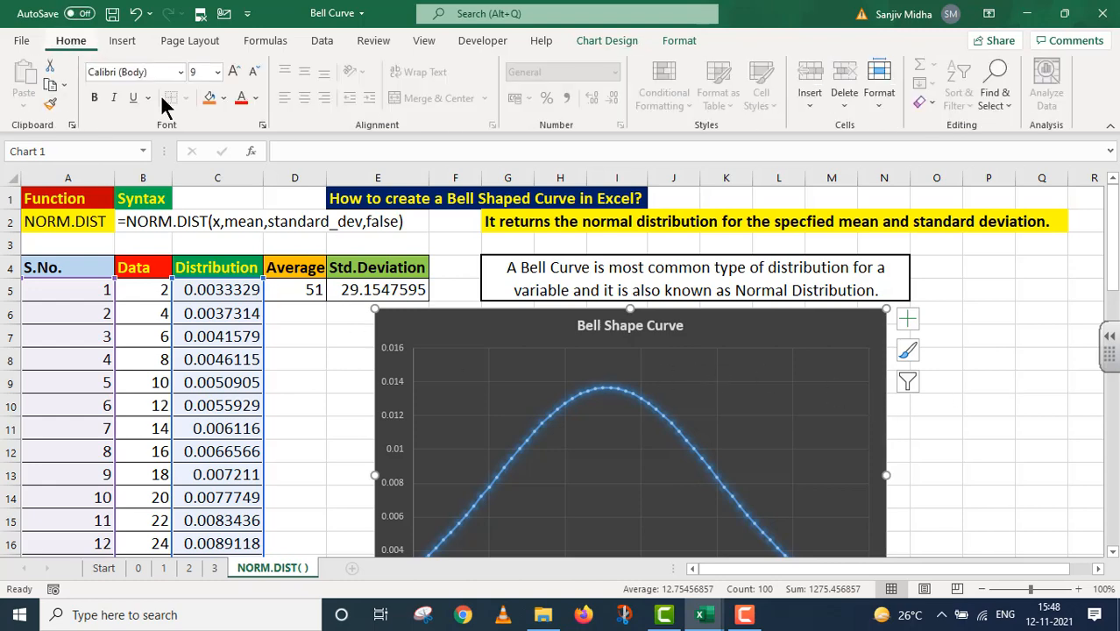
pyautogui.click(123, 41)
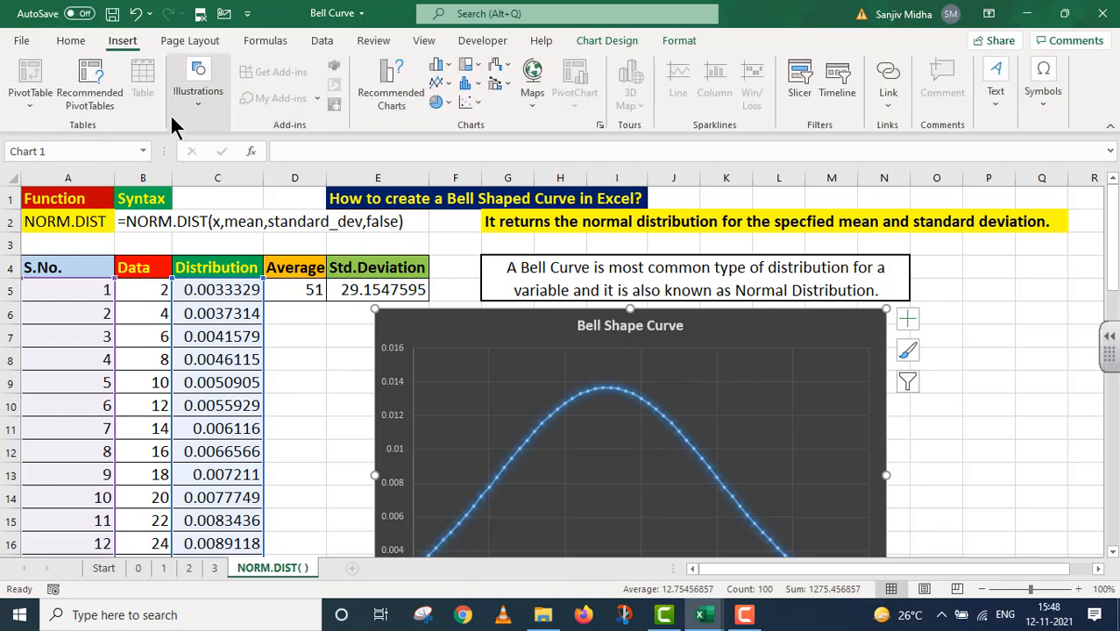
pyautogui.click(199, 105)
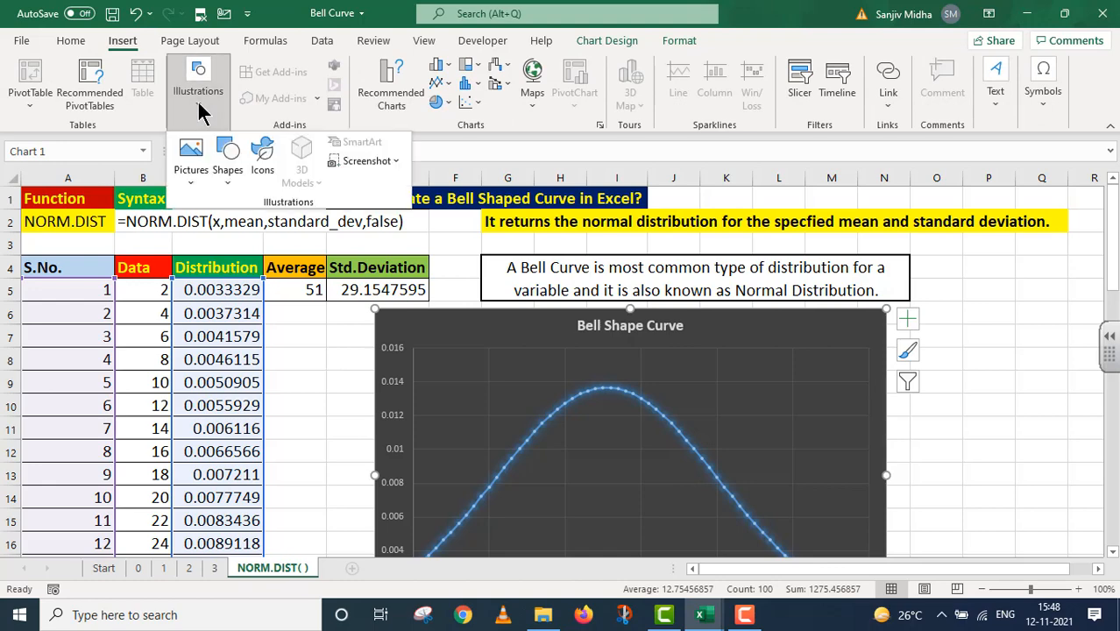
pyautogui.click(230, 166)
pyautogui.click(254, 226)
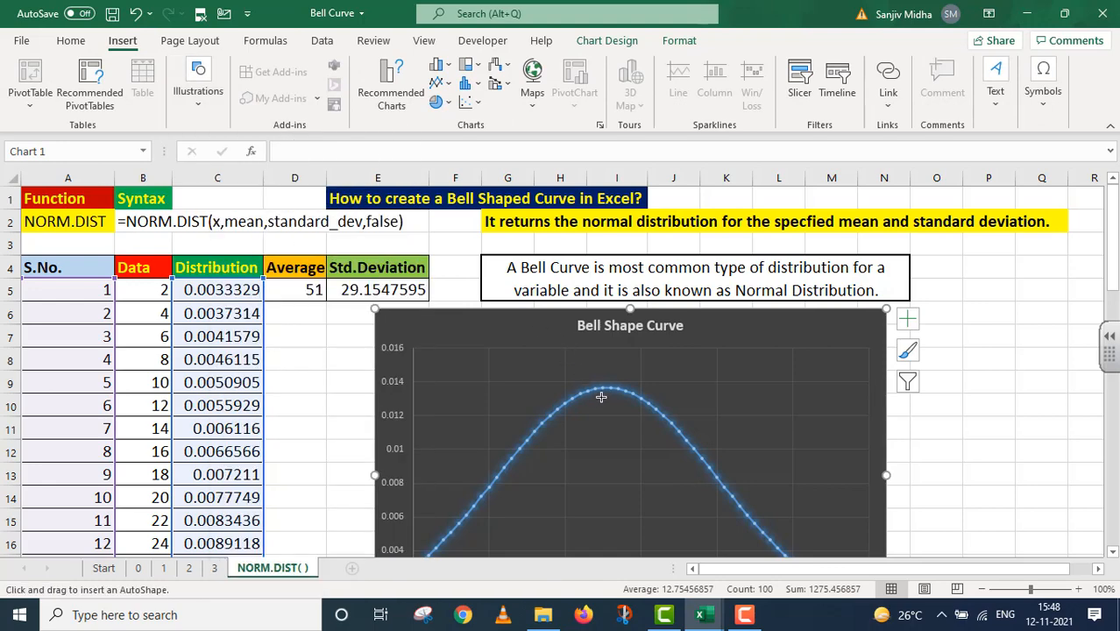
pyautogui.moveTo(604, 387)
pyautogui.mouseDown()
pyautogui.moveTo(601, 545)
pyautogui.moveTo(604, 479)
pyautogui.mouseUp()
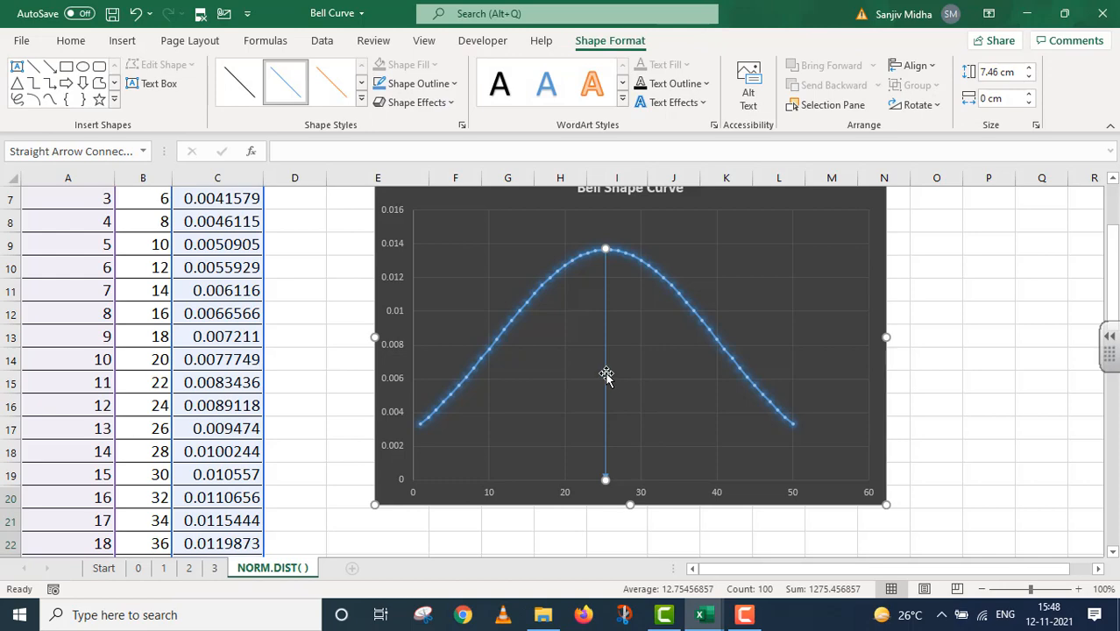
# Give the vertical arrow a thicker outline in standard Red and deselect it
pyautogui.click(453, 84)
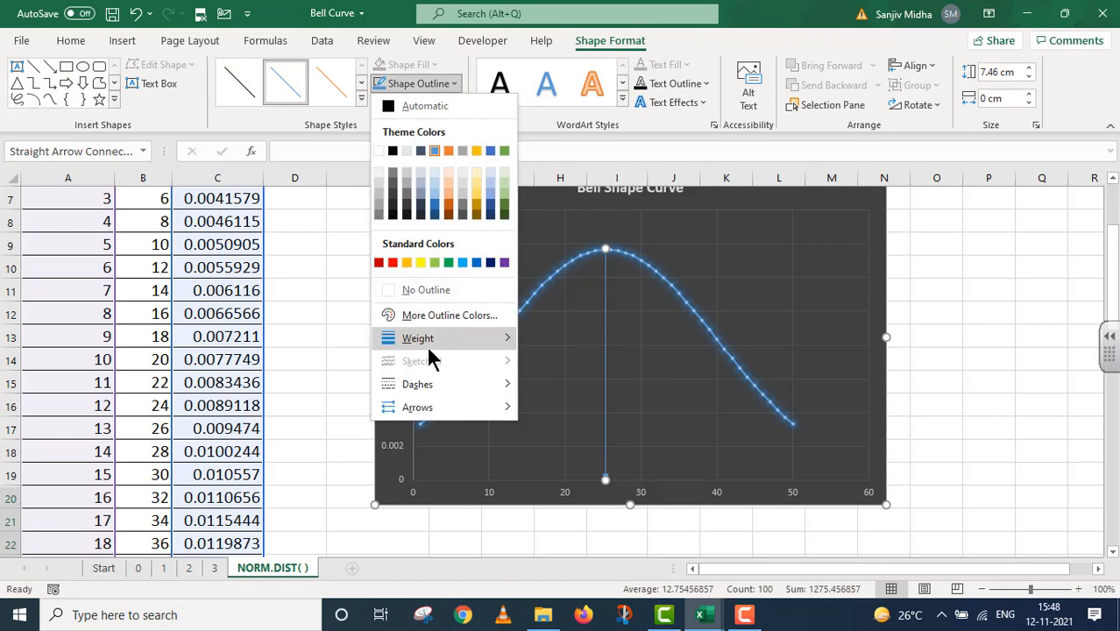
pyautogui.moveTo(433, 343)
pyautogui.click(561, 467)
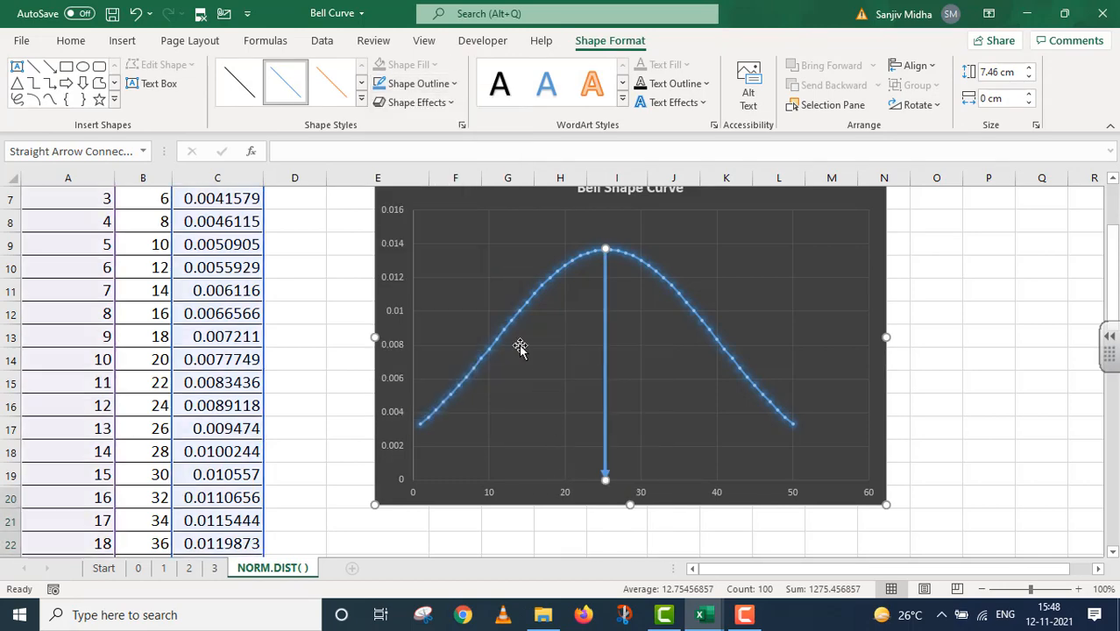
pyautogui.click(454, 85)
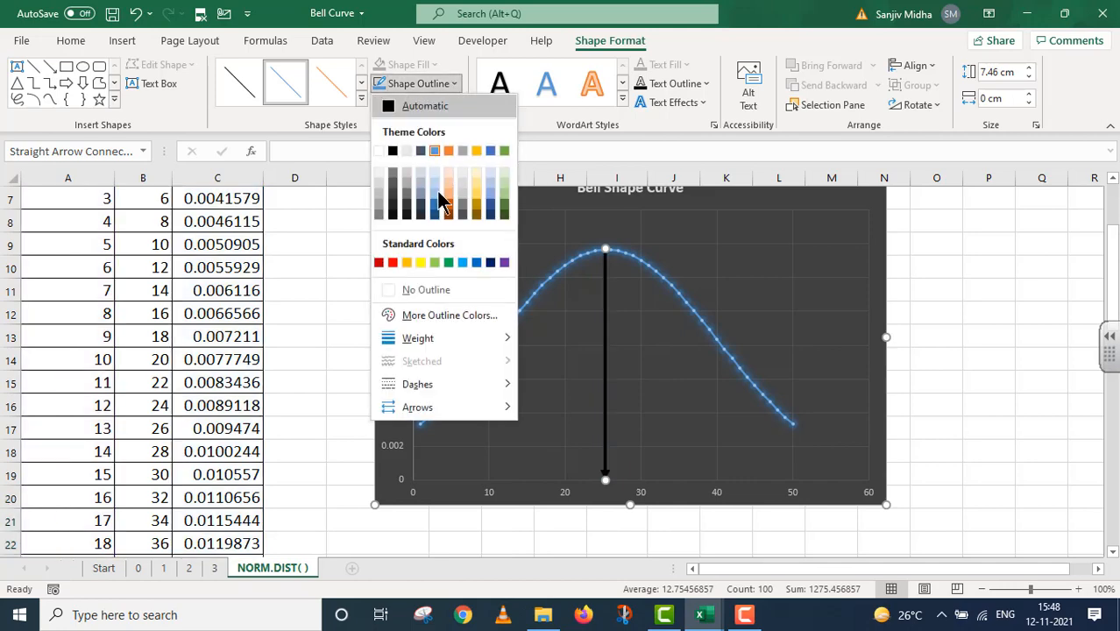
pyautogui.click(391, 262)
pyautogui.click(965, 283)
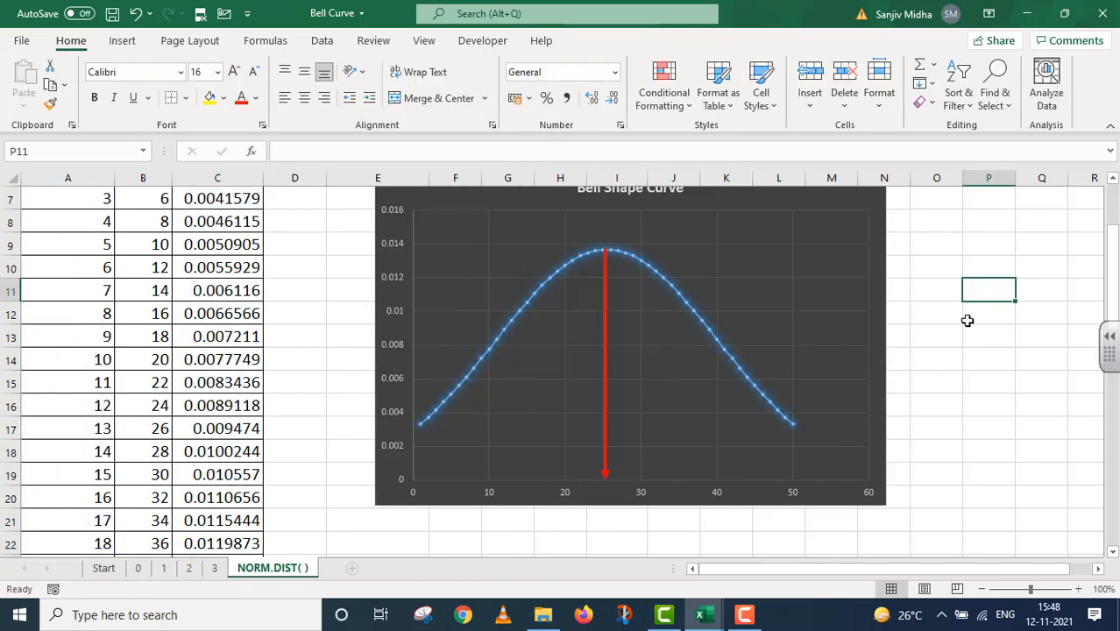
# Examine the bell curve and its central arrow from the chart title to the horizontal axis
pyautogui.scroll(1, 975, 402)
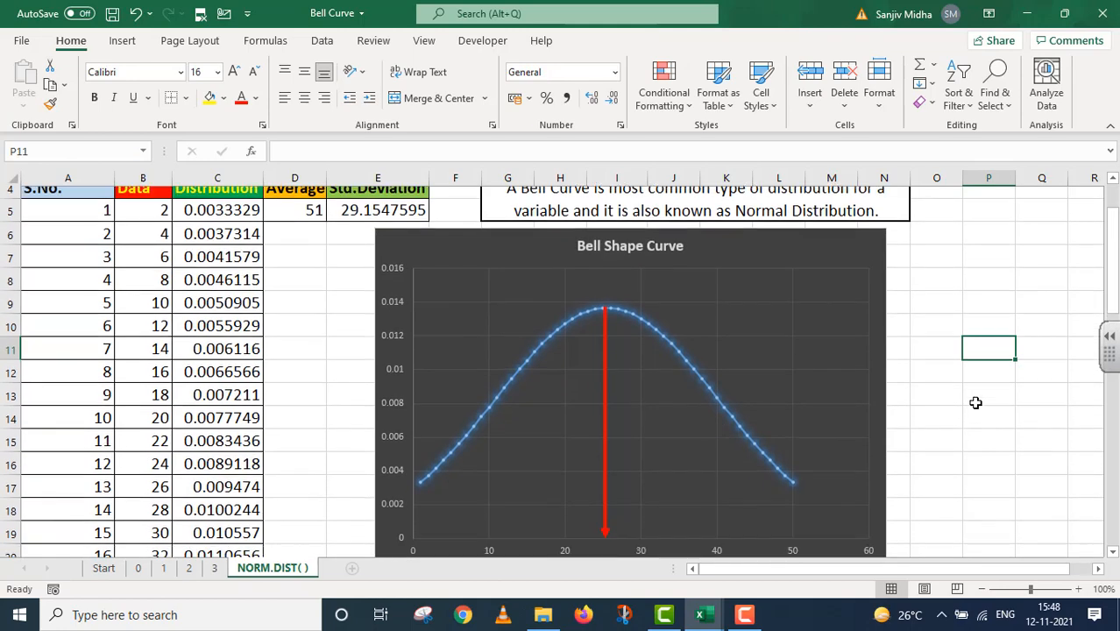
pyautogui.scroll(-1, 975, 403)
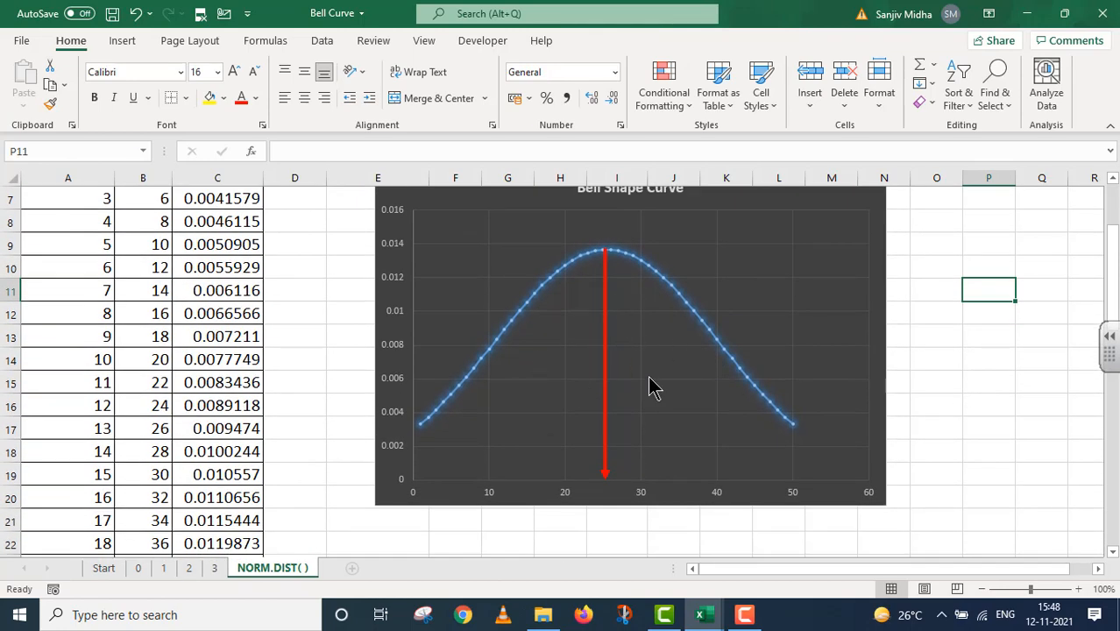
pyautogui.scroll(1, 644, 398)
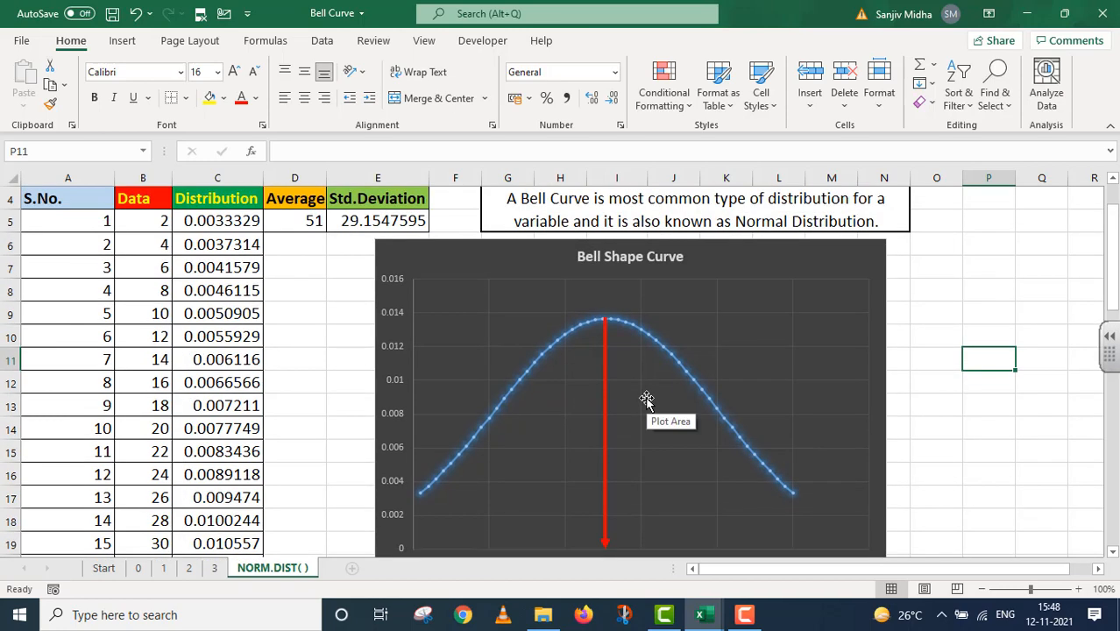
pyautogui.scroll(-1, 644, 399)
pyautogui.scroll(1, 645, 398)
pyautogui.scroll(-1, 645, 398)
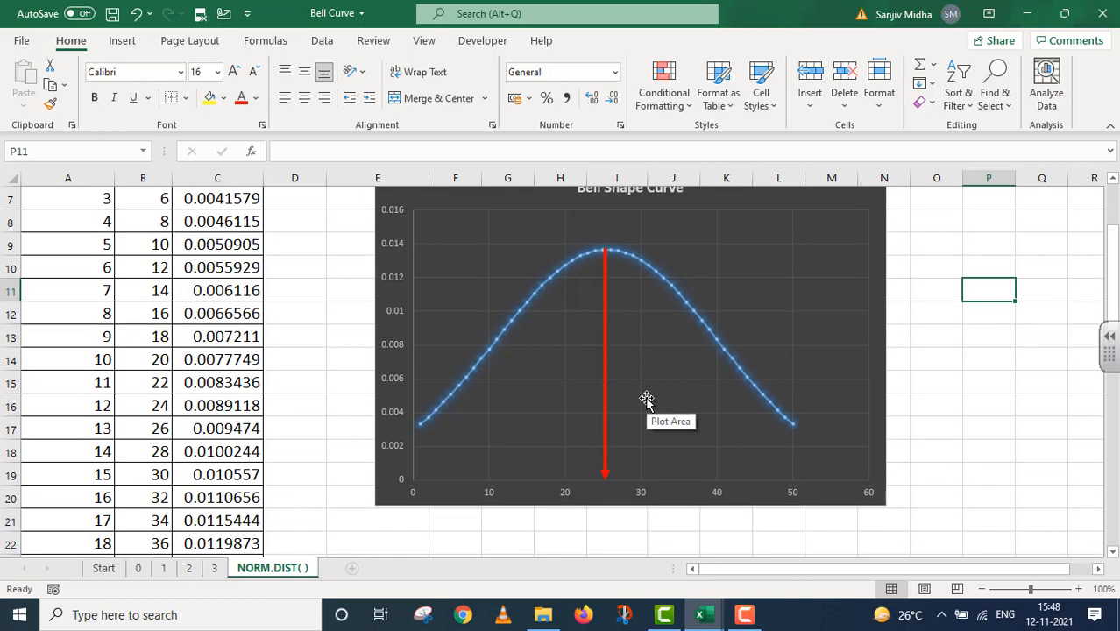
pyautogui.scroll(1, 817, 344)
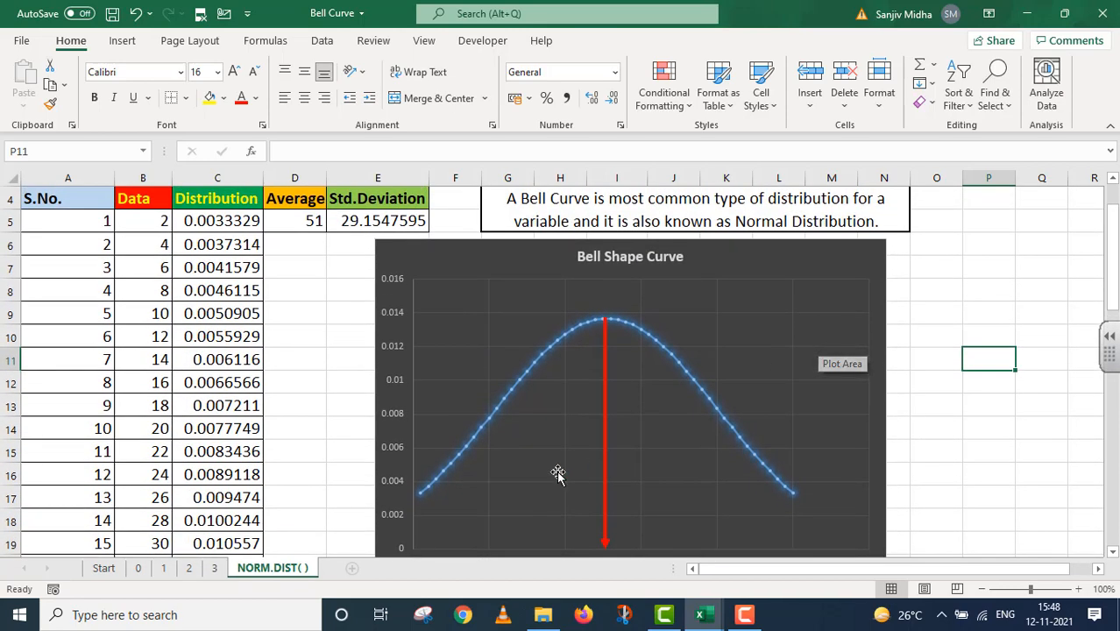
# Shrink the chart slightly from its lower-left corner, keeping its upper-right corner in place
pyautogui.scroll(-1, 460, 489)
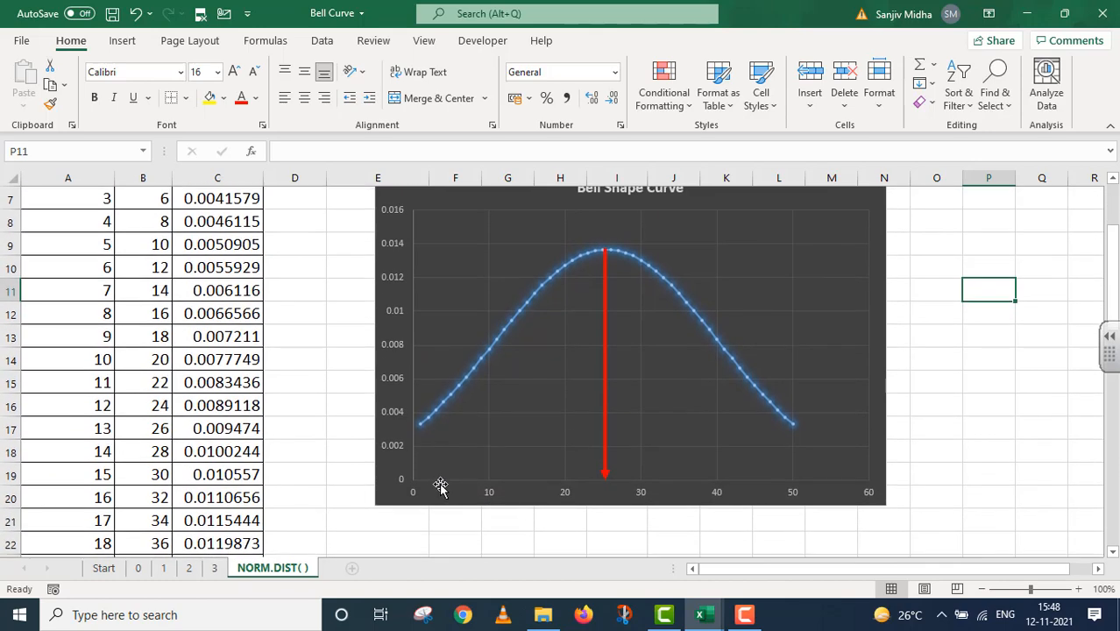
pyautogui.click(376, 505)
pyautogui.moveTo(376, 505); pyautogui.dragTo(403, 491)
# Nudge the red arrow slightly to the right so it runs from the curve's peak to the horizontal axis
pyautogui.scroll(1, 872, 407)
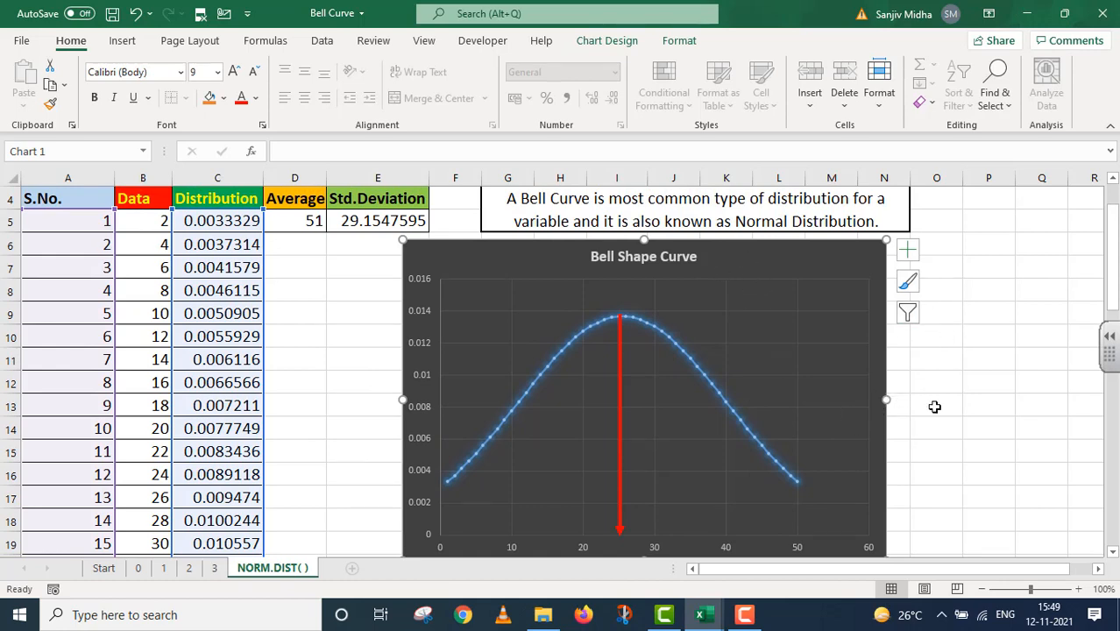
pyautogui.click(620, 373)
pyautogui.moveTo(622, 369); pyautogui.dragTo(626, 377)
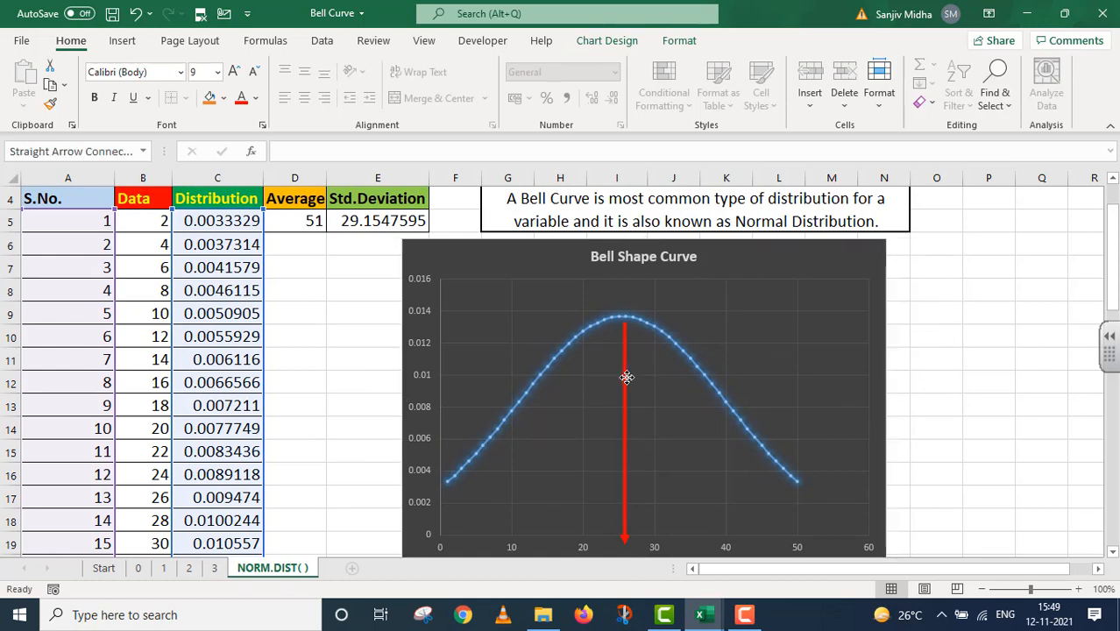
pyautogui.click(889, 352)
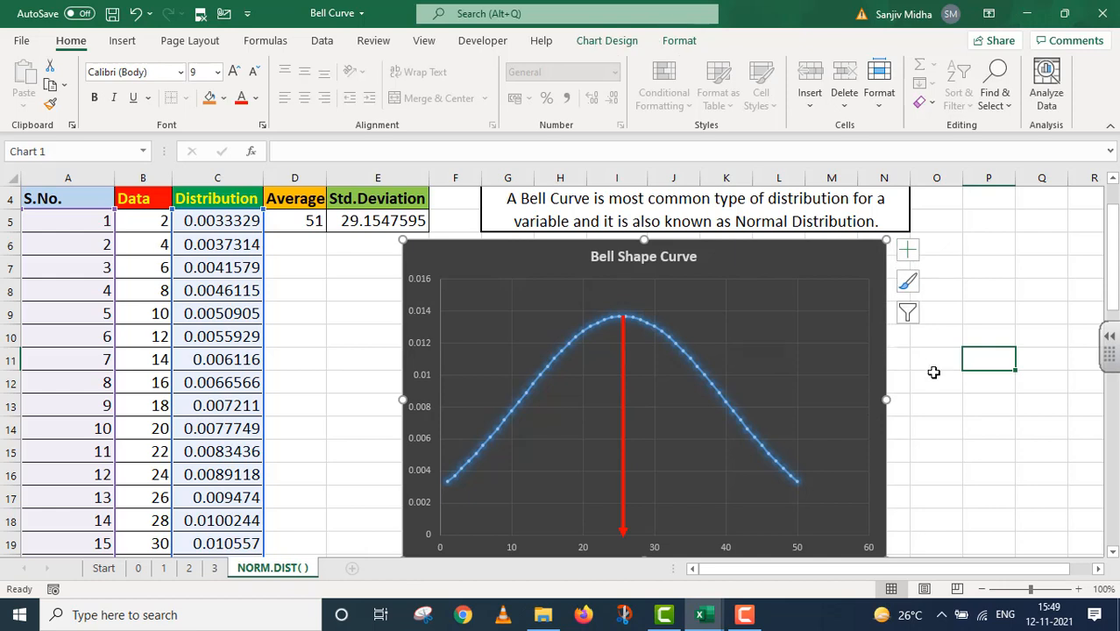